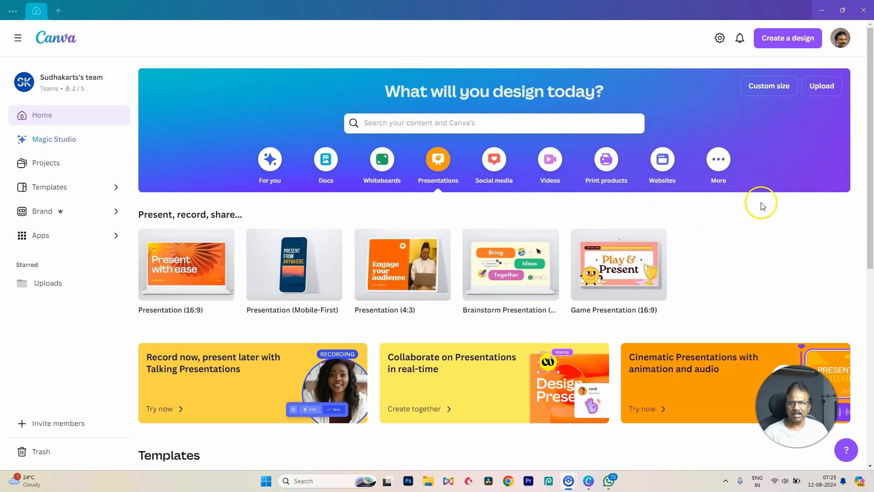
Create a blank Presentation (16:9) design.
mouse_move(237, 278)
left_click(178, 273)
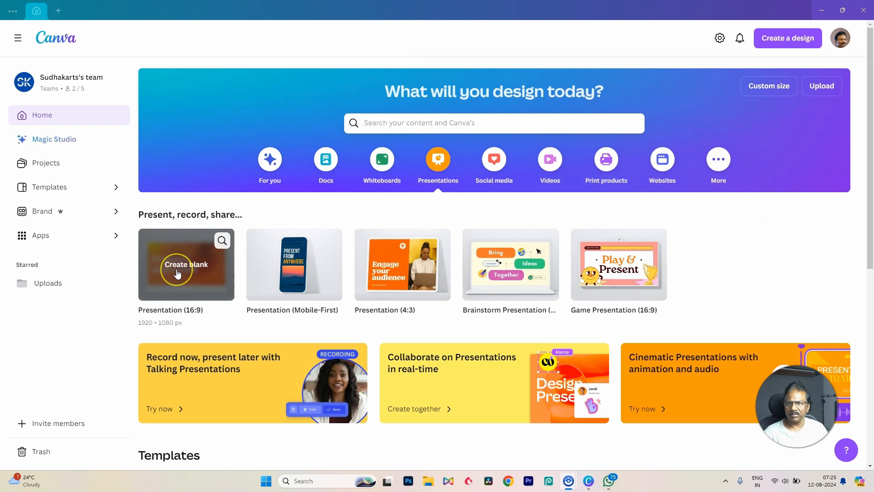
left_click(178, 273)
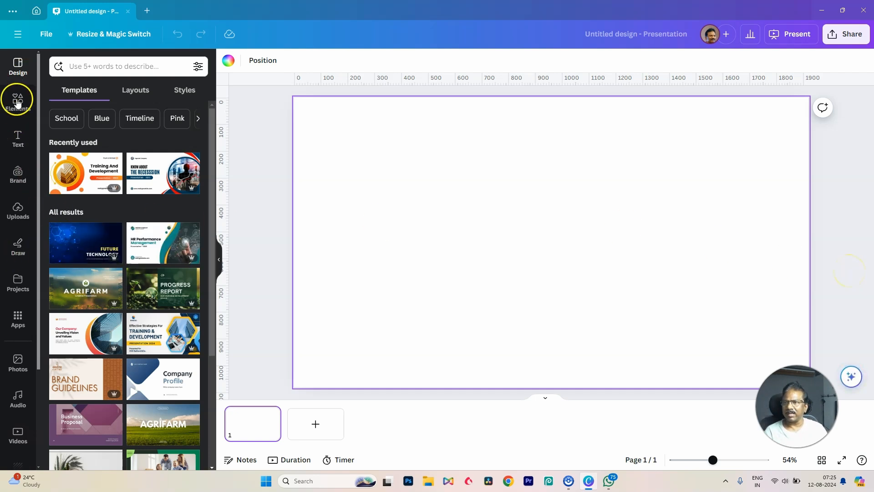
Add a heading near the top centre of the page and replace its text with "TS Websol".
left_click(18, 136)
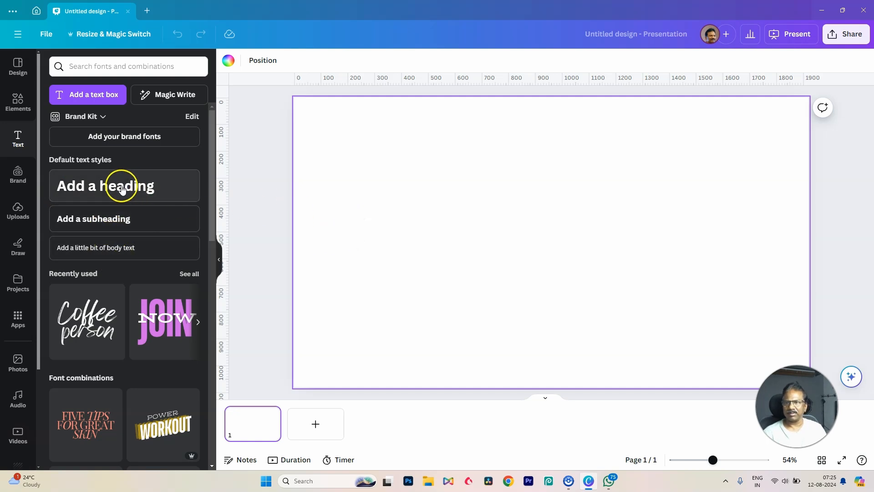
left_click_drag(120, 184, 494, 124)
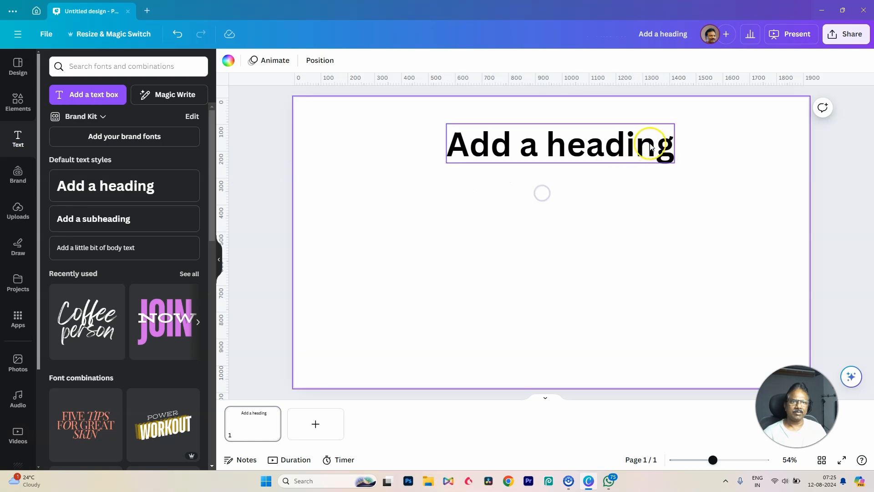
double_click(666, 149)
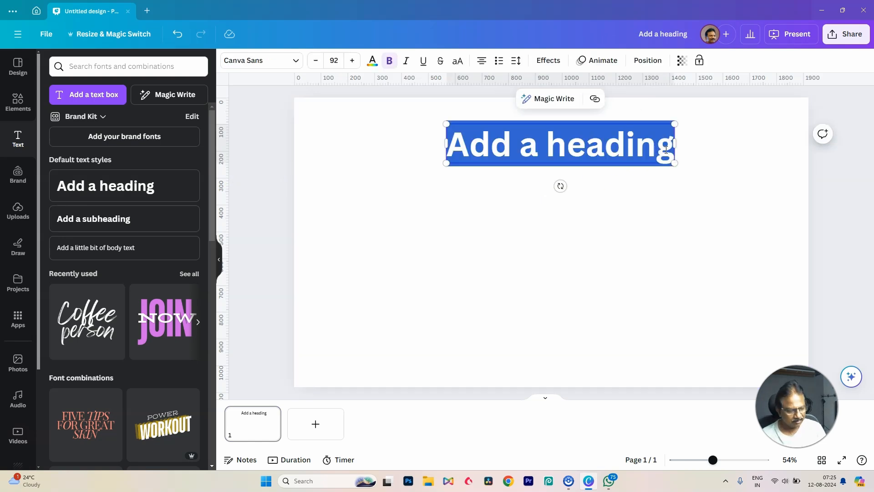
key("BackSpace")
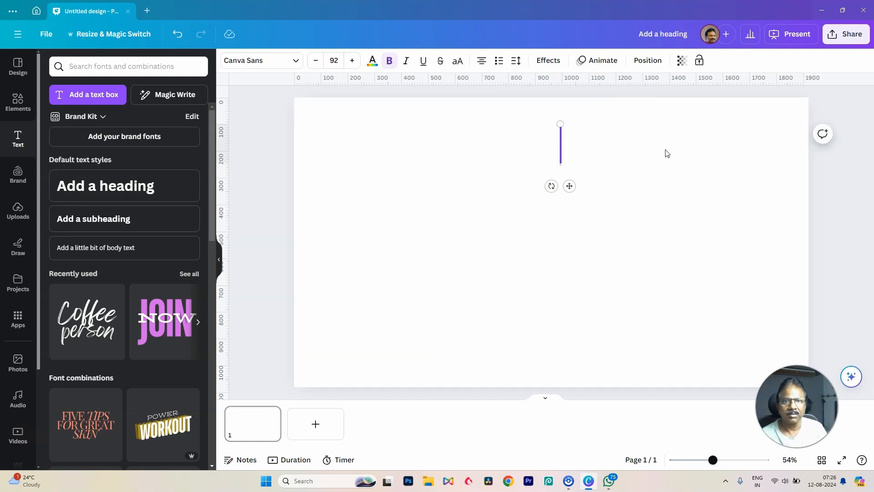
type("TS")
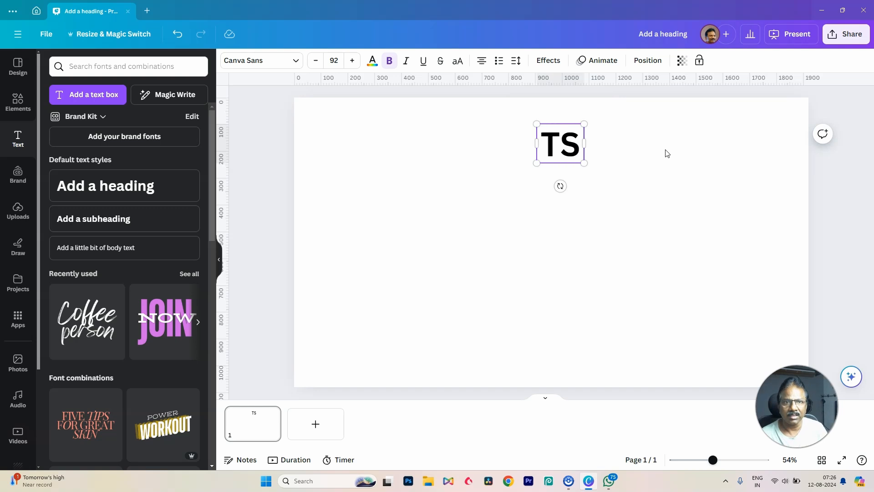
type(" Websol")
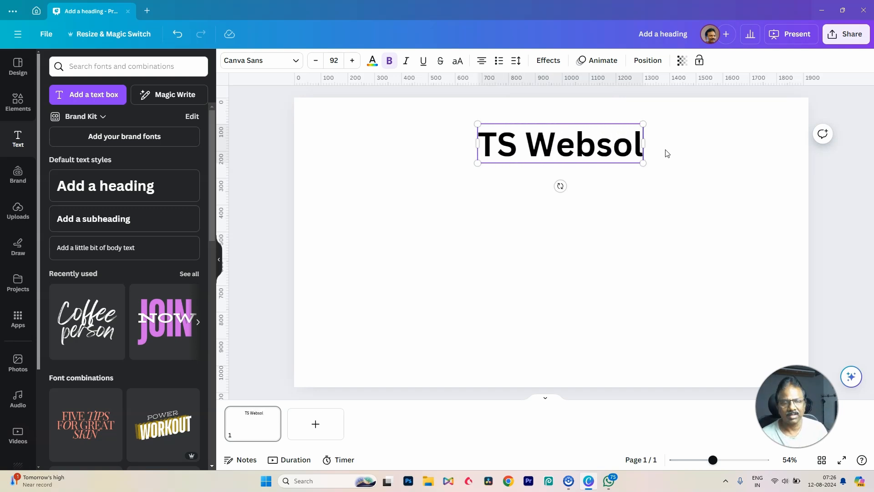
left_click(669, 220)
left_click_drag(589, 150, 589, 158)
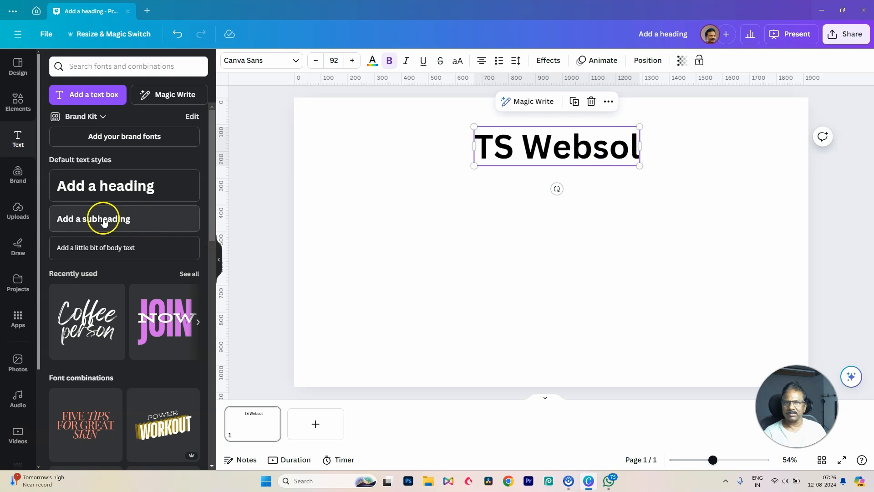
Add a subheading text box below the TS Websol heading and centre it under the heading.
left_click_drag(102, 218, 526, 178)
left_click(636, 196)
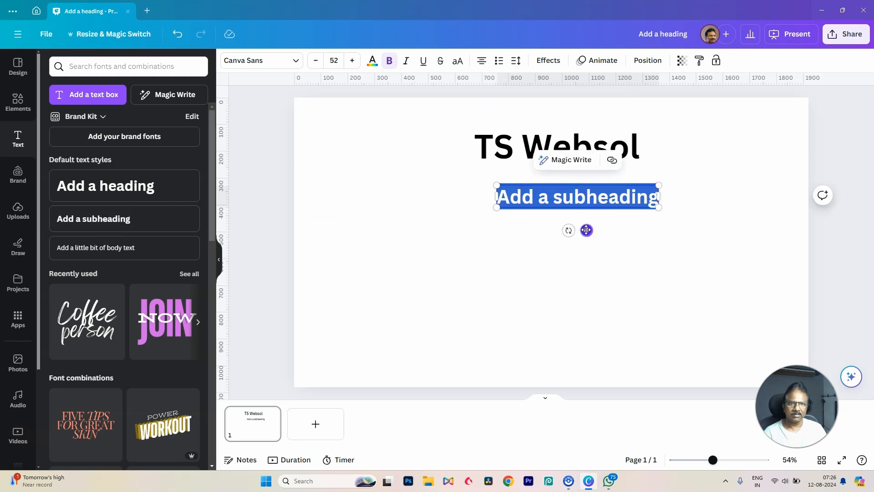
left_click_drag(587, 230, 570, 226)
Replace the subheading's placeholder text with "Web Design and Development".
left_click(635, 199)
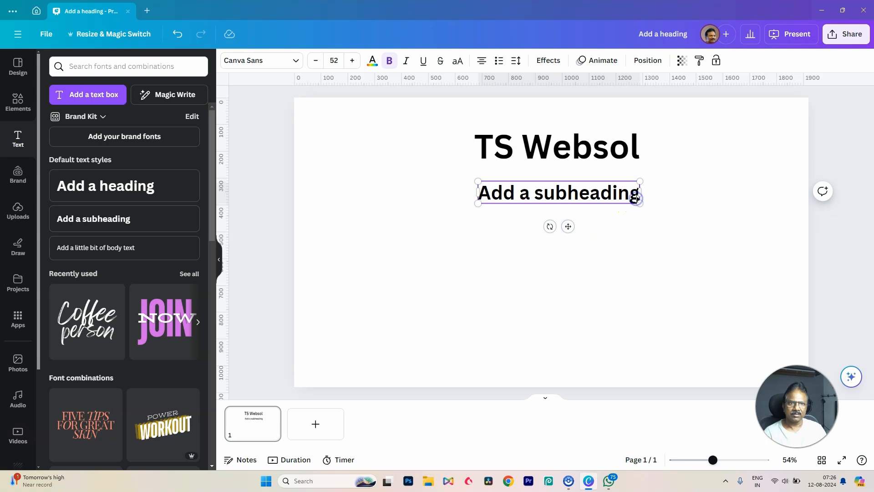
key("BackSpace")
key("BackSpace")
key("BackSpace")
key("BackSpace")
key("BackSpace")
key("BackSpace")
key("BackSpace")
key("BackSpace")
key("BackSpace")
key("BackSpace")
key("BackSpace")
key("BackSpace")
key("BackSpace")
key("BackSpace")
key("BackSpace")
key("BackSpace")
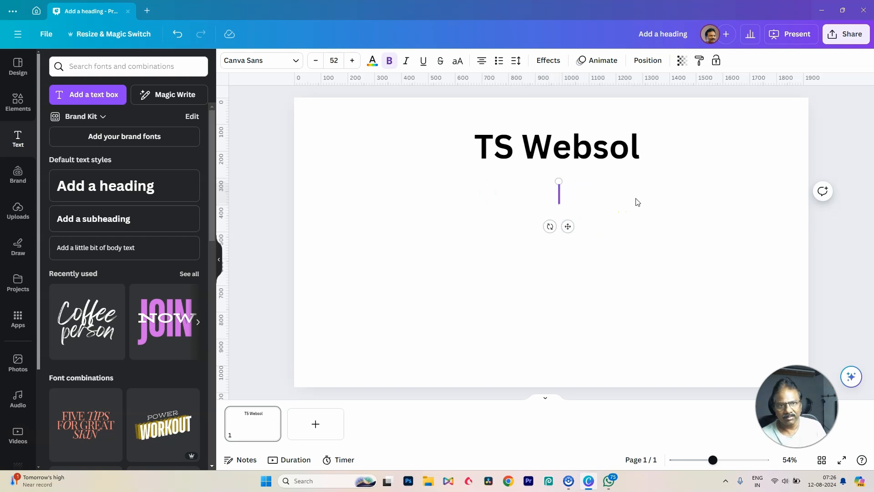
type("Web")
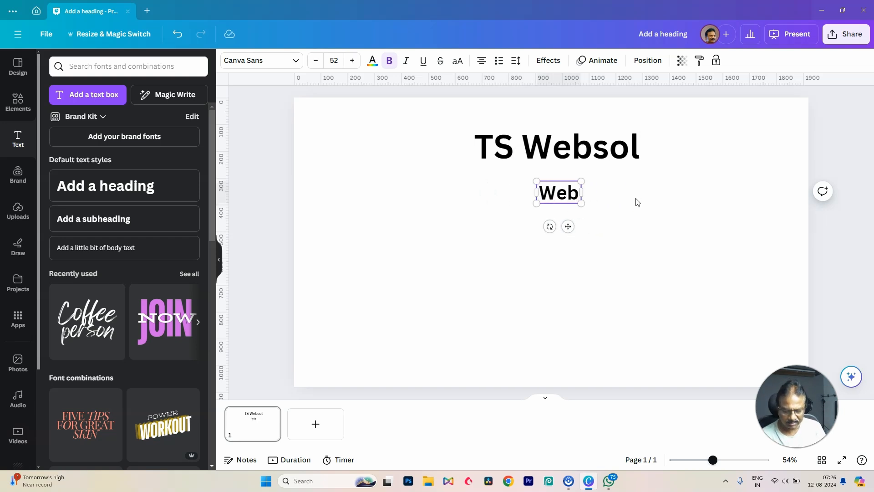
type(" Design and")
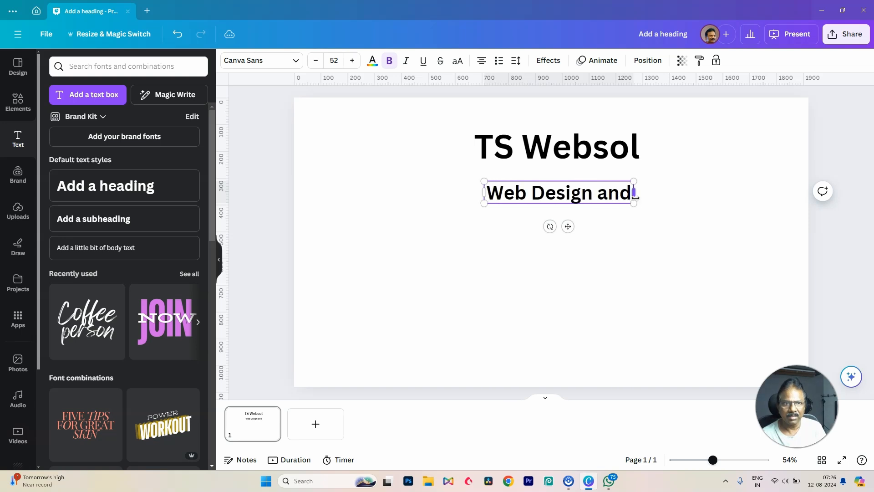
type(" De")
type("velopment")
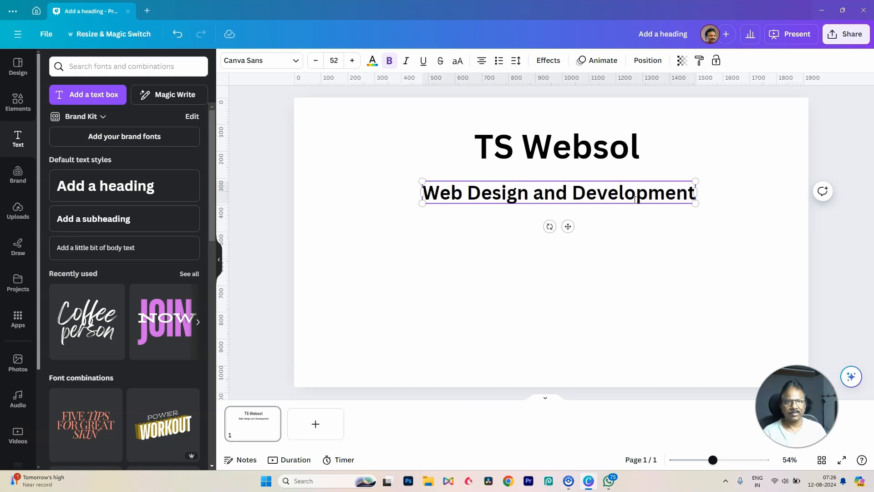
left_click(645, 245)
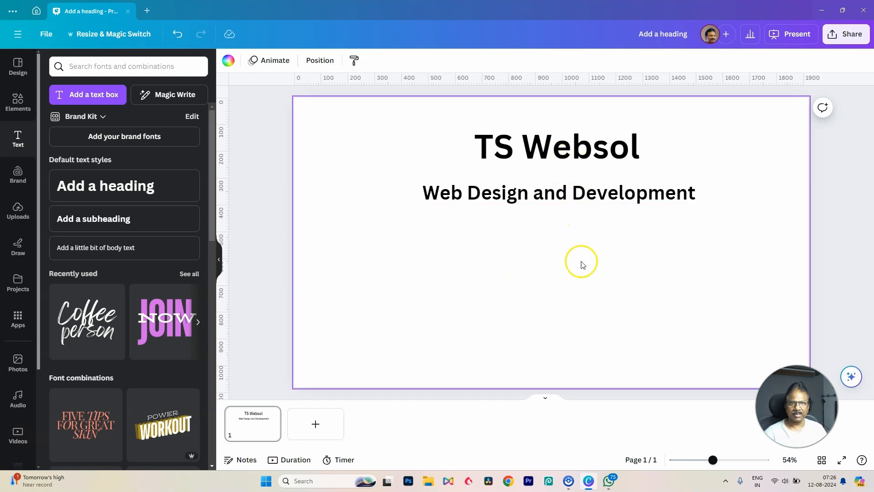
Add a body text box below the subheading and replace its text with "Our Services".
left_click(546, 232)
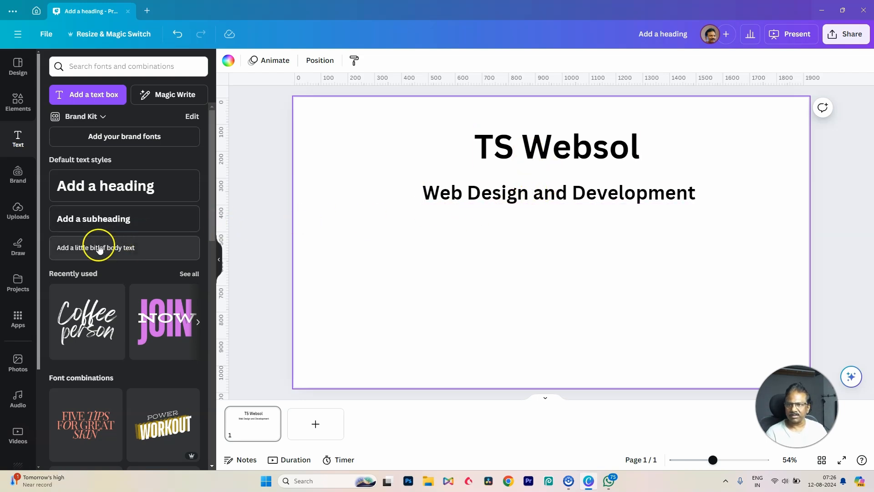
left_click_drag(96, 247, 511, 225)
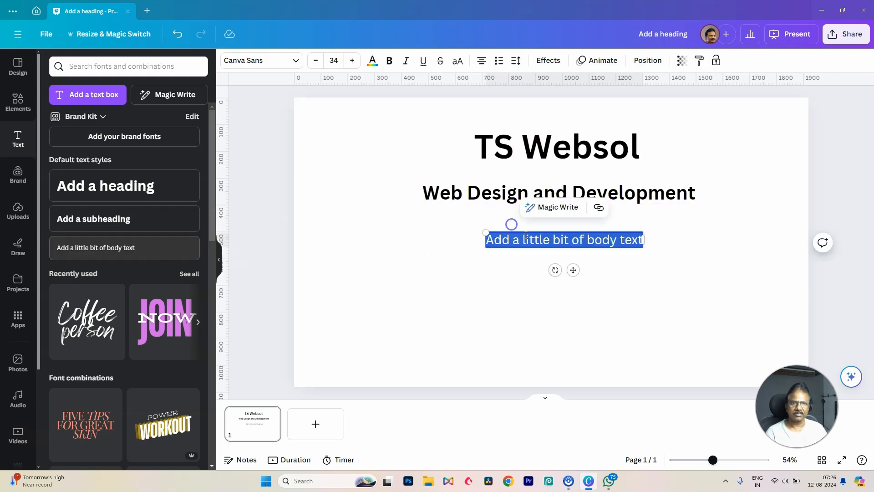
left_click(594, 258)
left_click(636, 240)
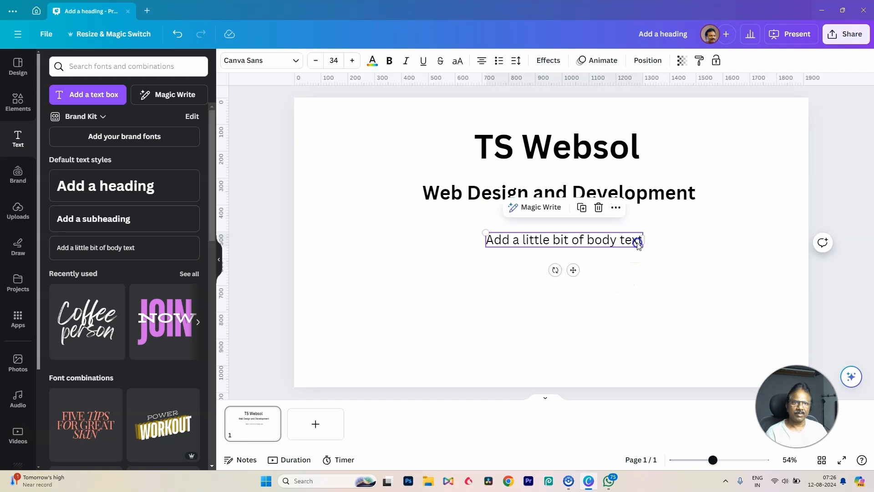
left_click(637, 241)
key("BackSpace")
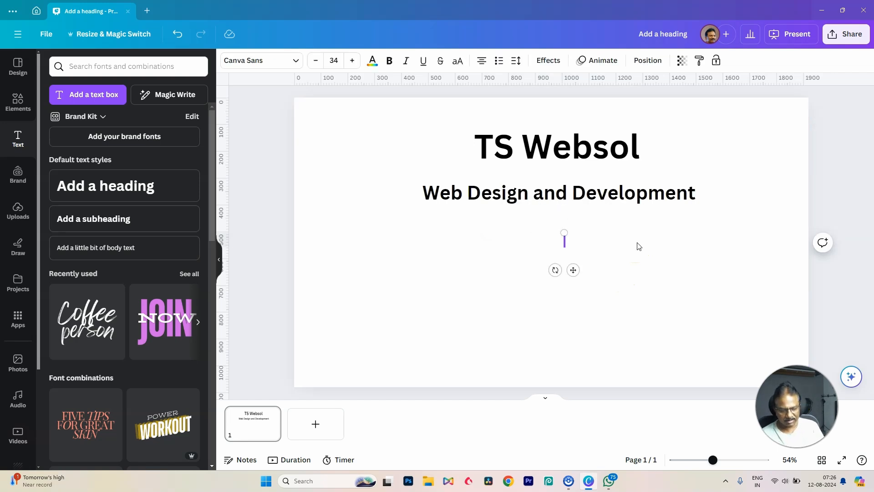
type("Our Services")
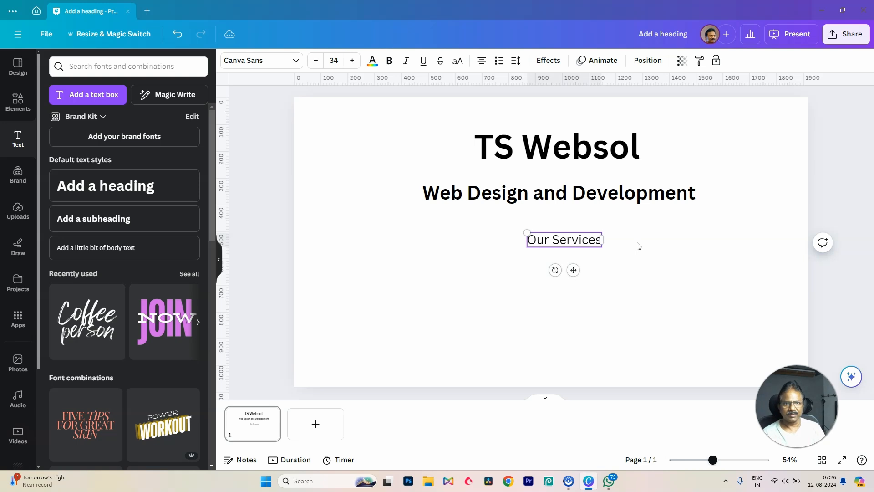
left_click(630, 290)
Duplicate the Our Services text below the original and change the copy's text to "Web Design".
left_click_drag(573, 244, 566, 273)
key("ctrl+d")
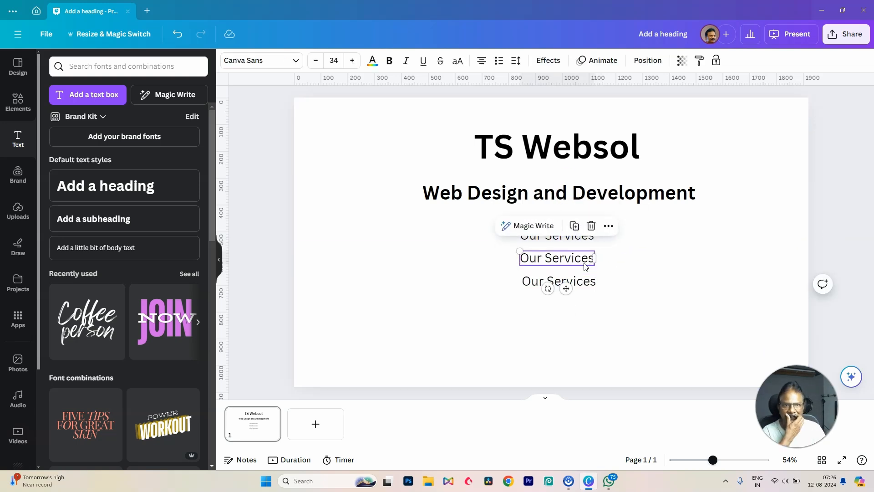
left_click(586, 267)
double_click(587, 283)
type("Ee")
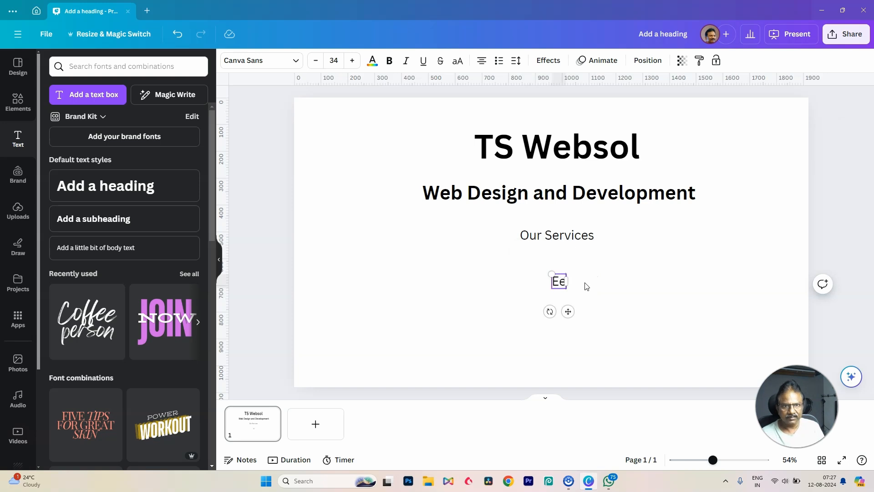
type("b Design")
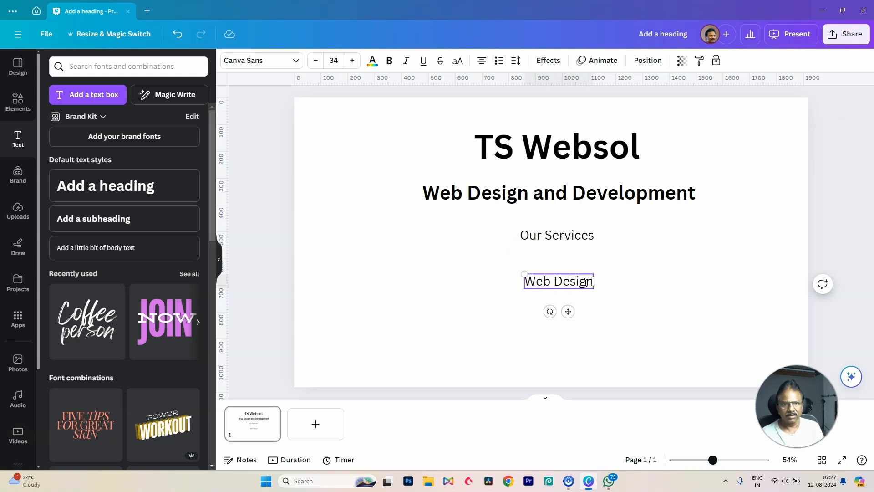
Move Web Design closer under Our Services, then duplicate it below and change the copy's text to "Web Develpment".
left_click_drag(578, 282, 578, 262)
key("ctrl+d")
double_click(586, 286)
type("Web Develpment")
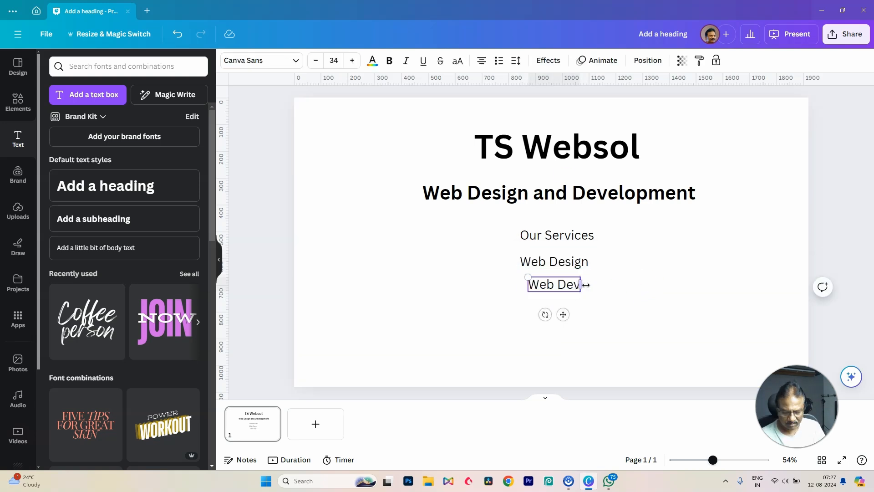
left_click(604, 333)
Reposition the Our Services, Web Design and Web Develpment lines so they share a left edge with even spacing.
left_click_drag(579, 292, 593, 288)
left_click(573, 235)
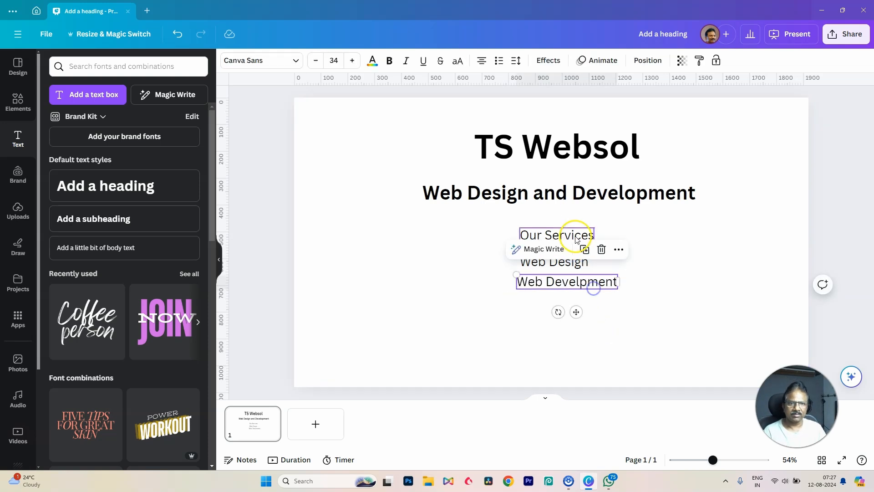
left_click_drag(573, 236, 583, 280)
left_click(585, 281)
left_click(644, 271)
left_click(578, 234)
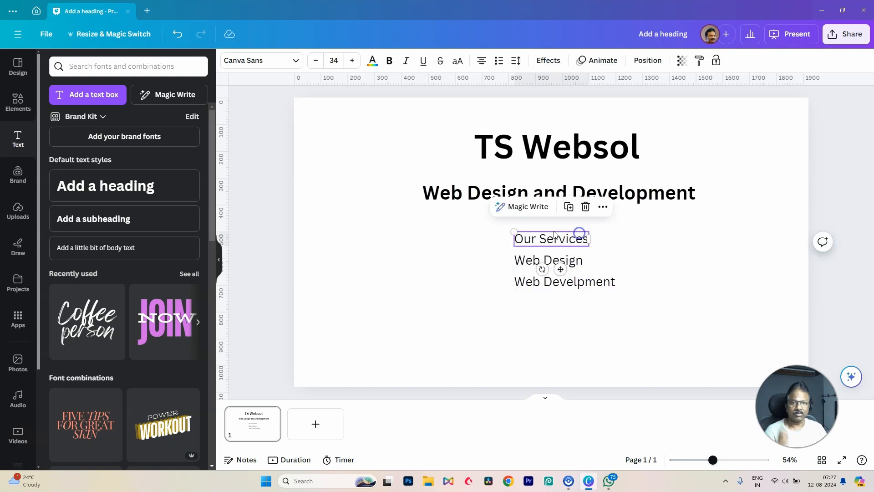
Enlarge the Our Services text to size 39.4, shift it slightly right and make it bold.
left_click_drag(511, 232, 501, 229)
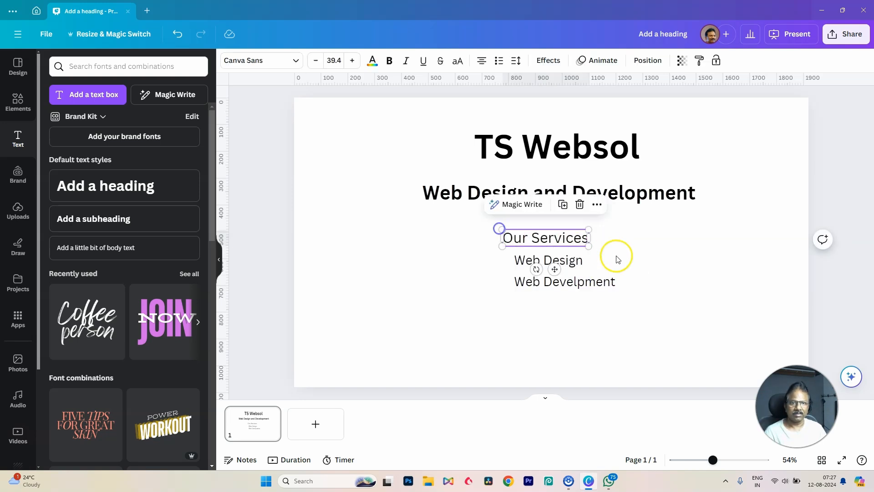
left_click(615, 254)
left_click_drag(579, 238, 585, 238)
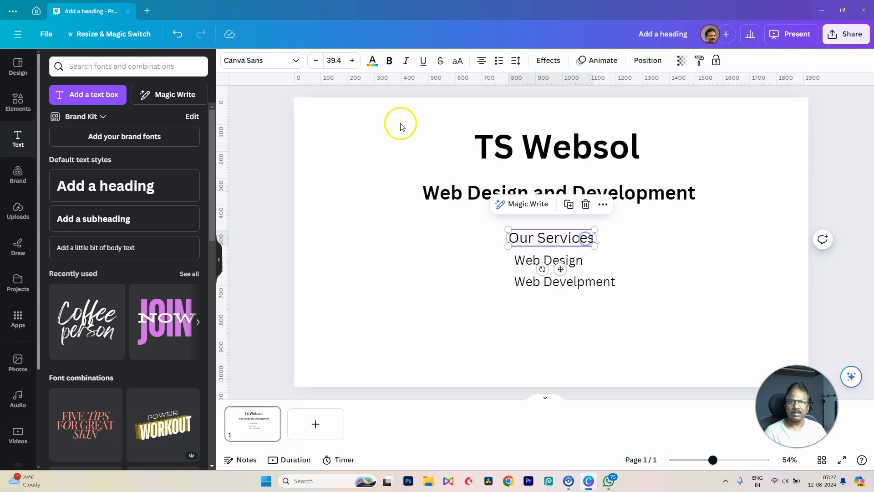
left_click(389, 60)
left_click(658, 249)
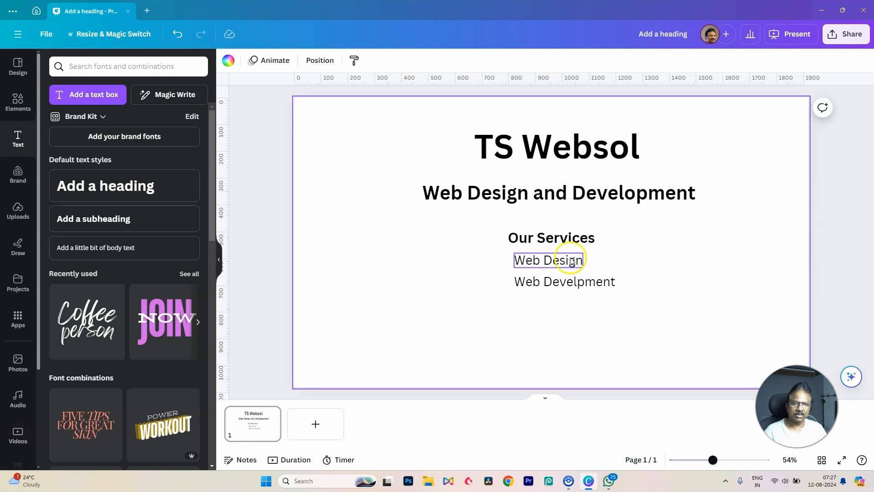
Shrink the Web Design text to size 31 and Web Develpment to size 32.7, keeping them closely stacked and left-aligned.
left_click(570, 261)
left_click_drag(514, 252, 590, 278)
left_click(655, 259)
left_click(529, 276)
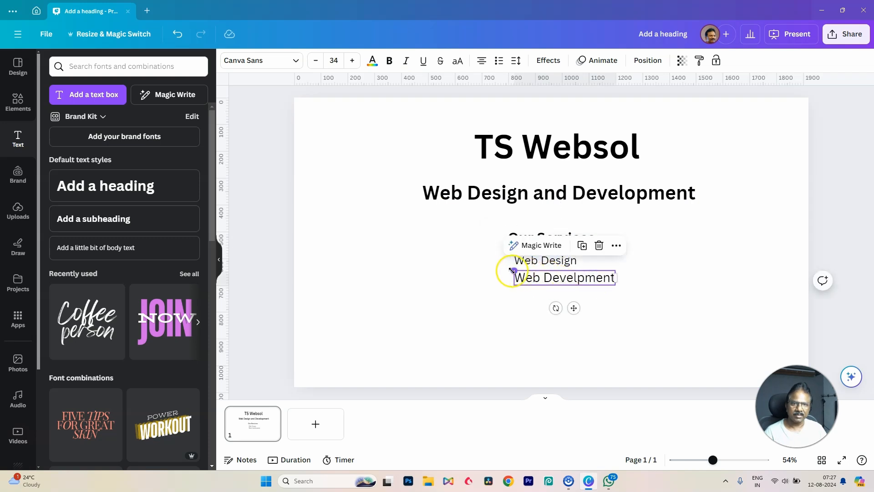
left_click_drag(510, 270, 515, 275)
left_click(643, 285)
left_click_drag(579, 278, 579, 279)
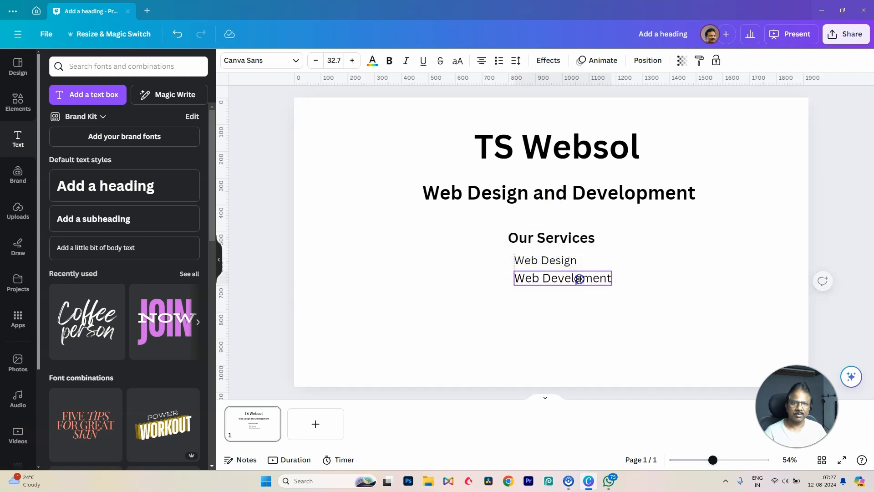
left_click(662, 277)
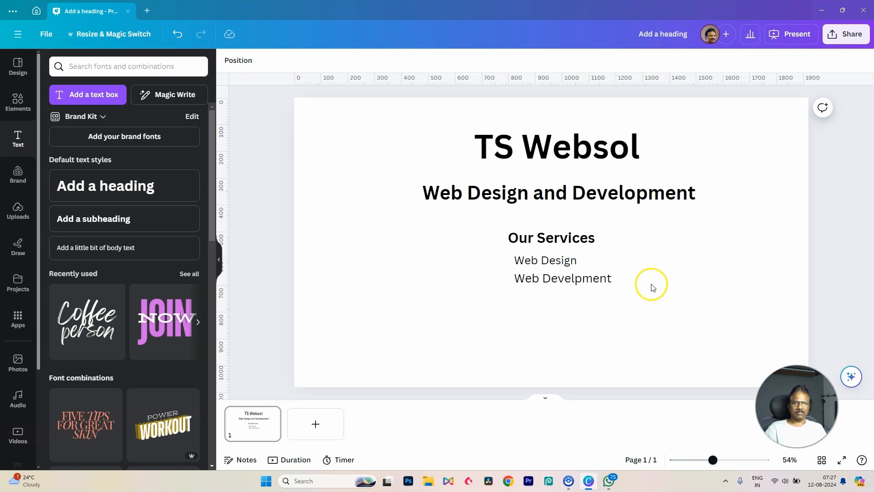
left_click(565, 278)
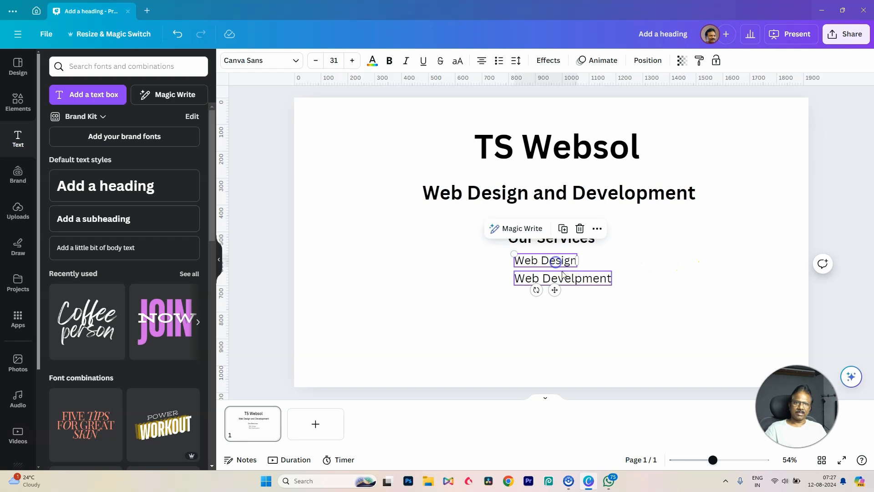
left_click(637, 272)
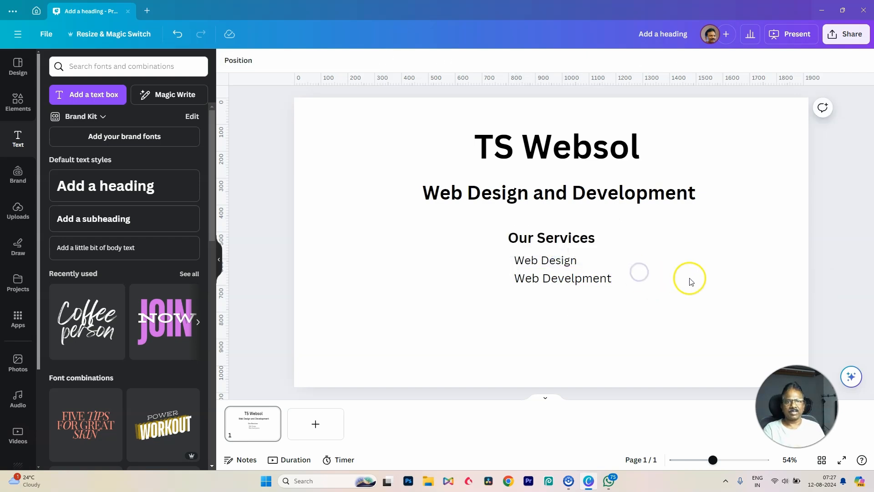
Enlarge the TS Websol heading to size 101.
left_click(586, 150)
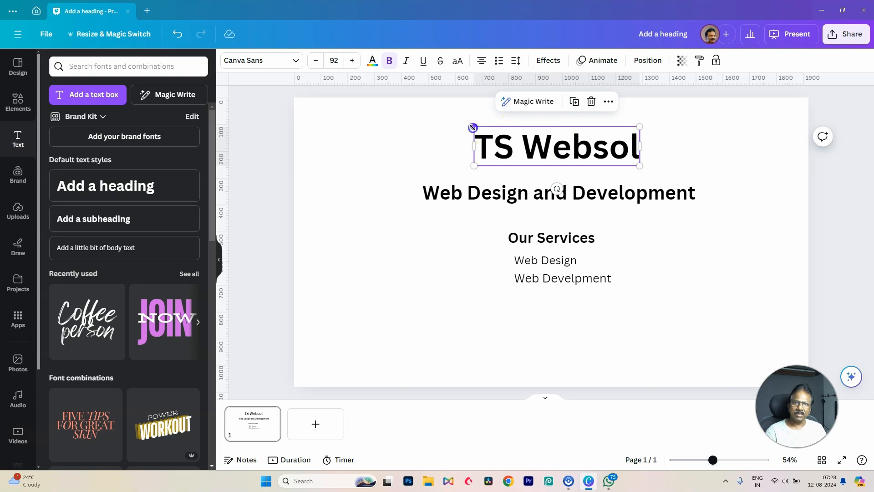
mouse_move(473, 127)
left_mouse_down()
mouse_move(394, 101)
mouse_move(456, 124)
left_mouse_up()
left_click(700, 164)
left_click(605, 143)
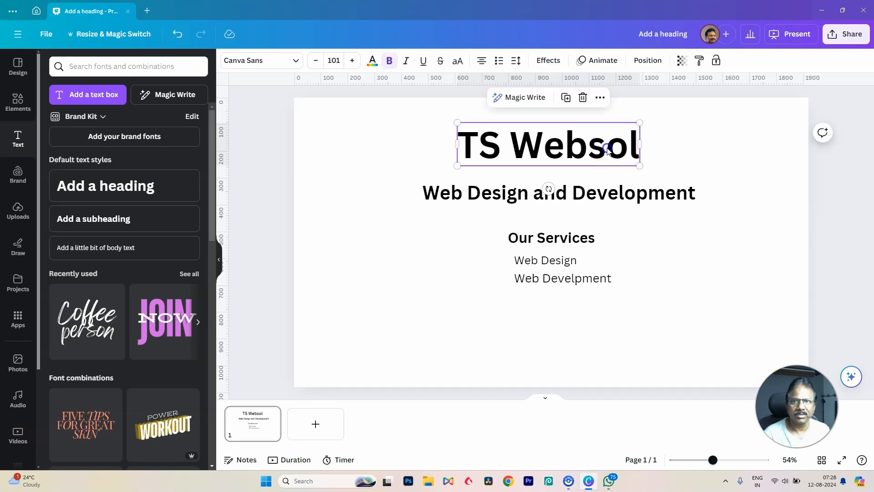
Reduce the TS Websol heading's font size in single steps to 91.3.
left_click(316, 62)
left_click(316, 62)
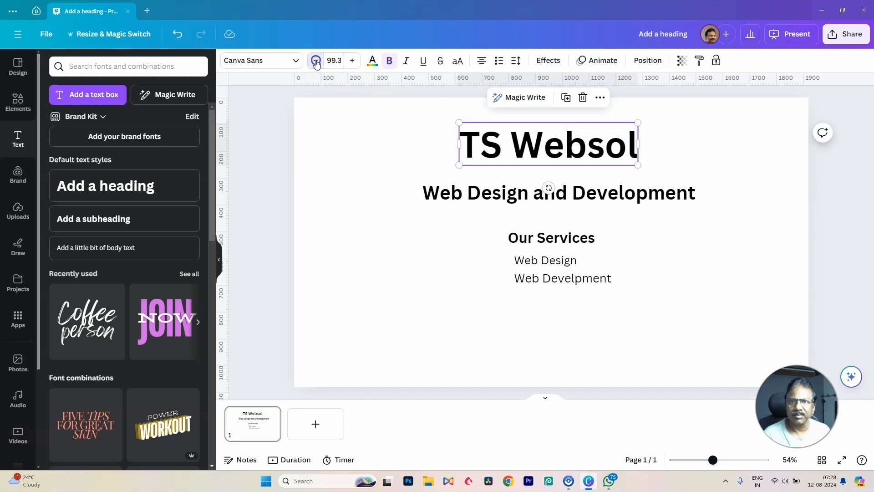
left_click(316, 63)
left_click(316, 62)
left_click(315, 63)
left_click(316, 62)
left_click(316, 62)
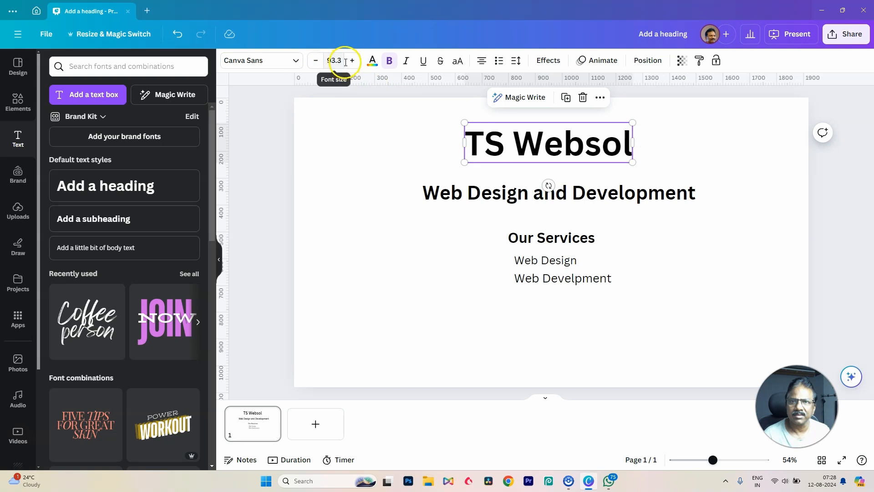
left_click(314, 61)
left_click(314, 61)
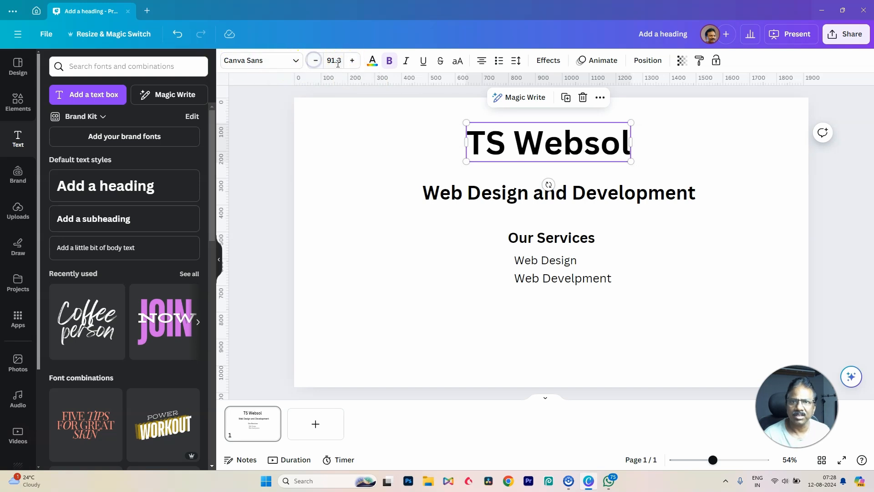
Increase the TS Websol heading's font size in single steps to about 105.
left_click(352, 60)
left_click(352, 61)
left_click(351, 61)
left_click(352, 60)
left_click(351, 60)
left_click(352, 61)
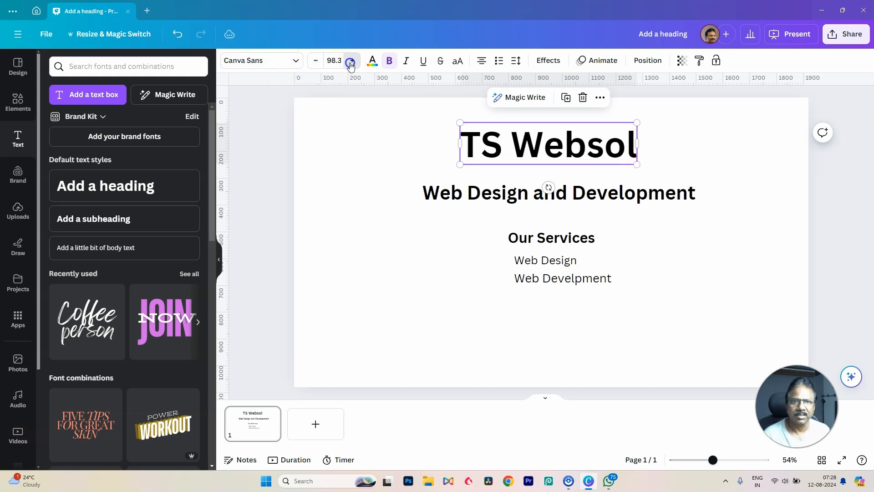
left_click(352, 60)
left_click(352, 60)
left_click(352, 60)
left_click(351, 61)
left_click(352, 60)
left_click(352, 61)
left_click(351, 60)
left_click(692, 180)
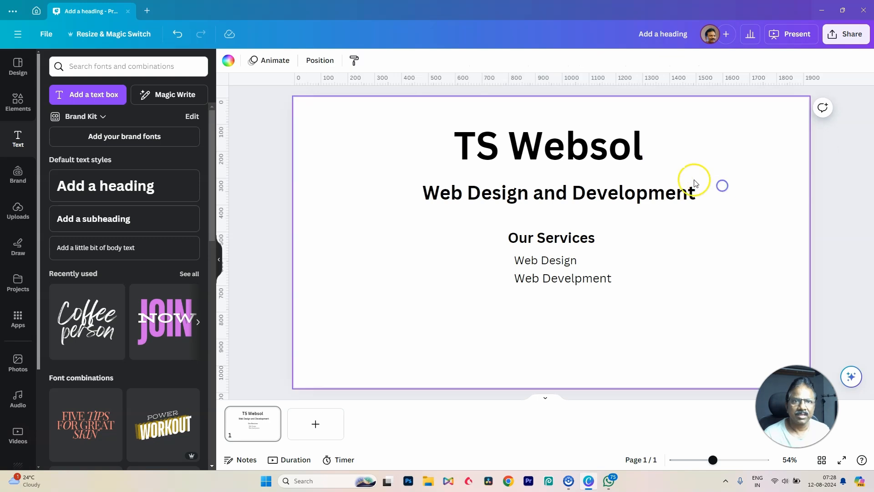
Set the TS Websol heading's font size to 120.
left_click(606, 148)
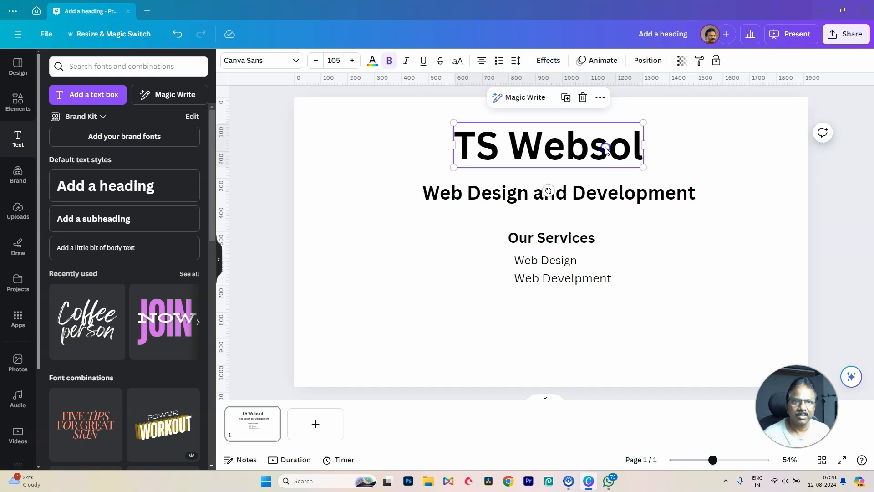
left_click(340, 62)
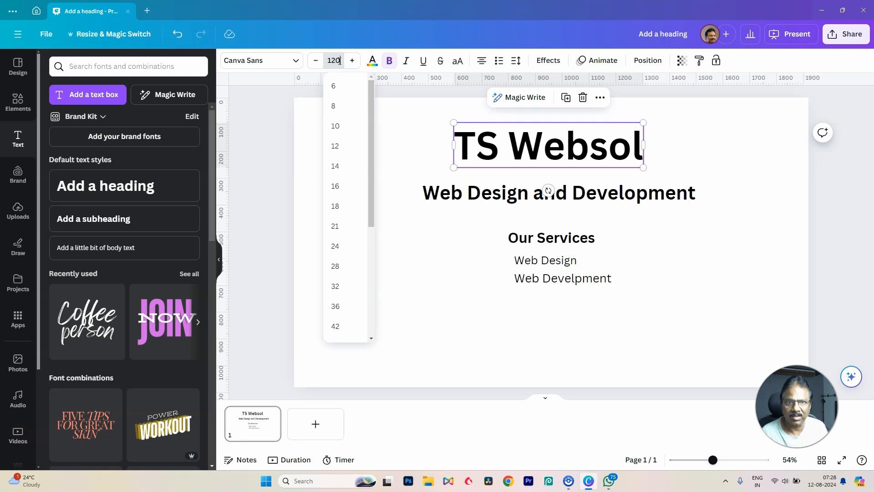
type("120")
left_click(695, 293)
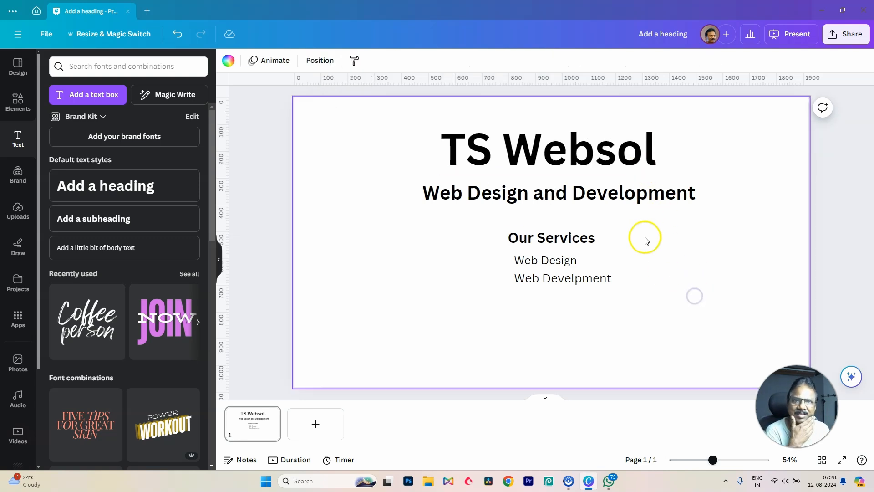
Set the TS Websol heading's font size to 85.
left_click(586, 157)
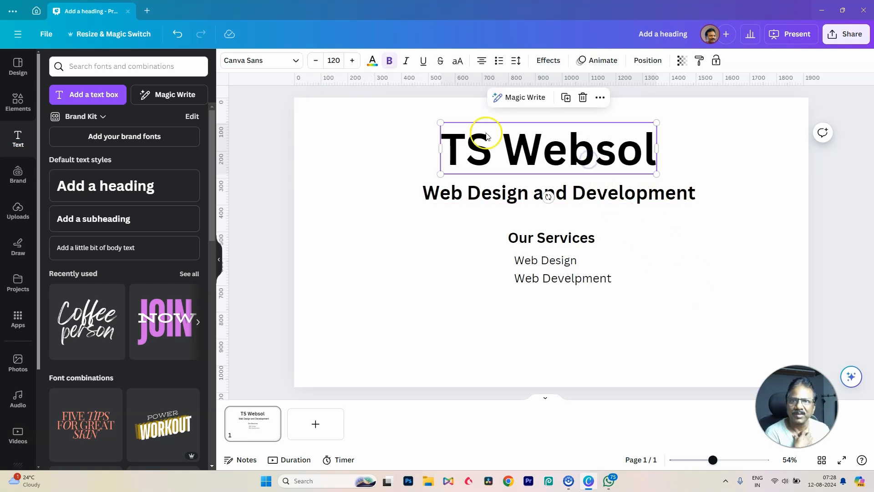
left_click(336, 60)
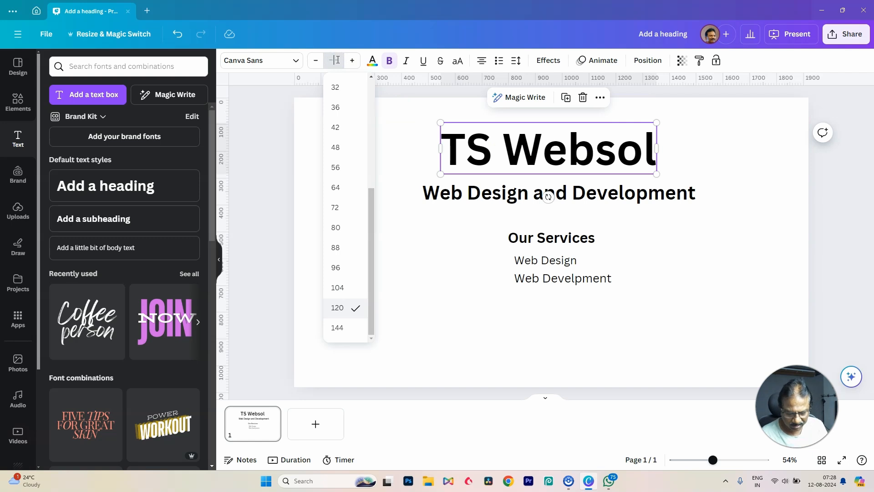
left_click(647, 238)
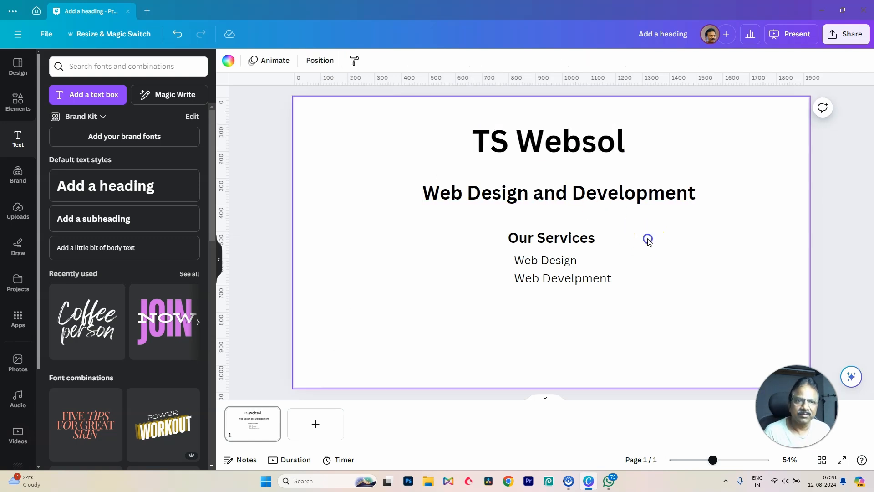
Enlarge the TS Websol heading to size 112 and place it above the subheading, near the top of the page.
left_click_drag(601, 143, 603, 142)
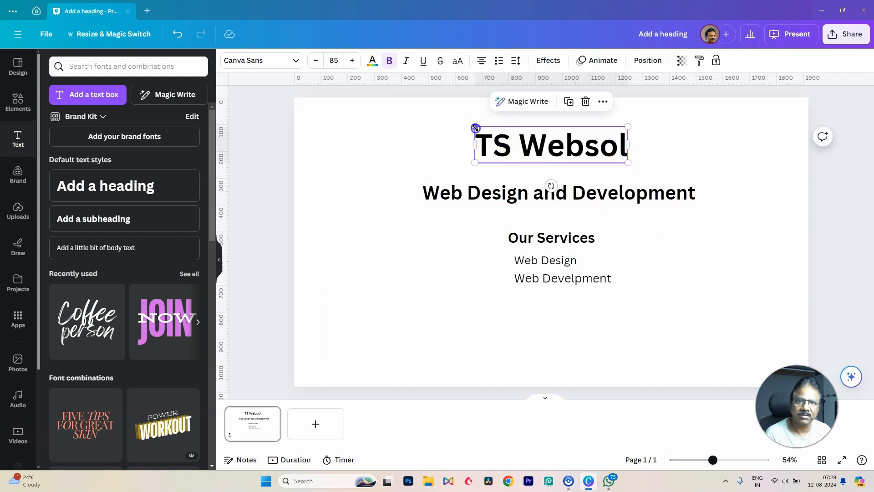
left_click_drag(475, 127, 426, 116)
left_click(568, 144)
left_click_drag(568, 145, 580, 149)
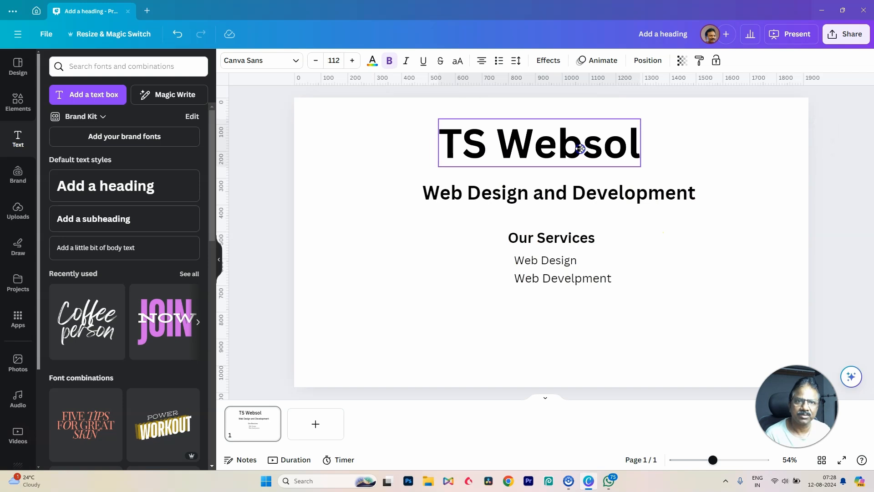
left_click(728, 173)
Shift the Web Design and Development subheading slightly left so it is centred horizontally on the page.
left_click(598, 156)
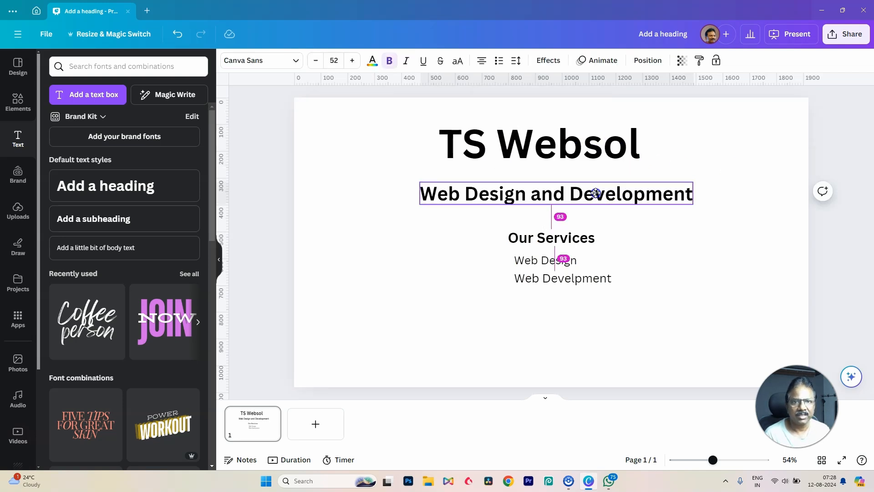
left_click_drag(594, 191, 589, 192)
left_click(706, 244)
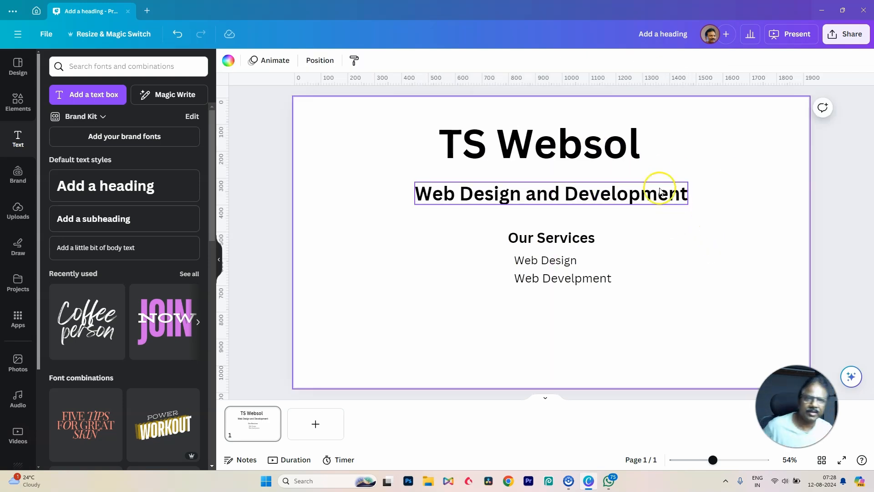
Change the TS Websol heading's font to HK Modular from the recently used fonts.
left_click(582, 146)
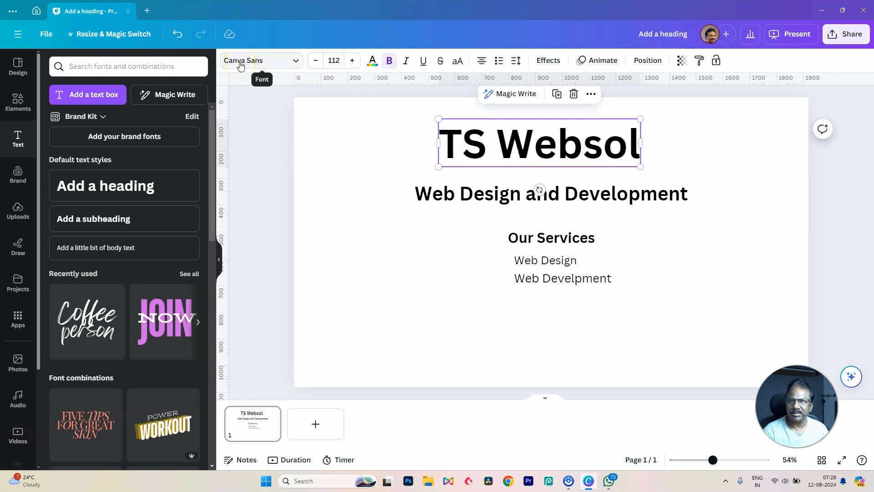
left_click(295, 63)
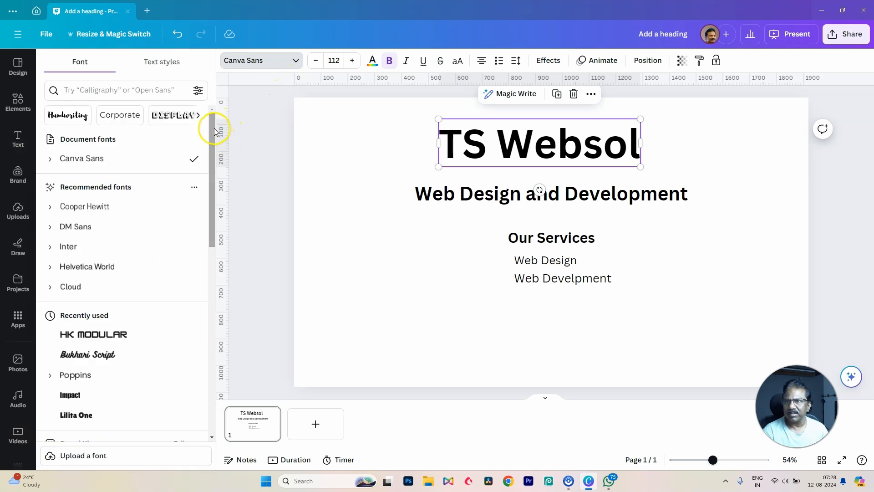
mouse_move(213, 131)
left_mouse_down()
mouse_move(205, 200)
mouse_move(197, 117)
left_mouse_up()
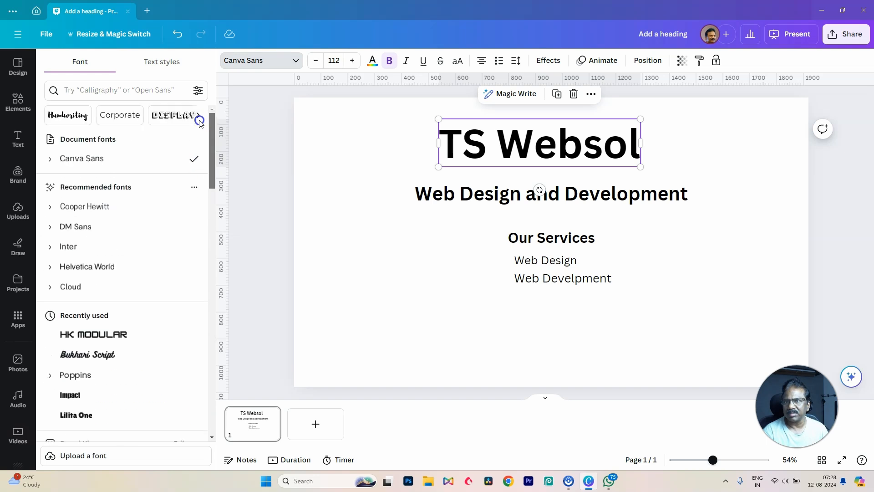
left_click(86, 90)
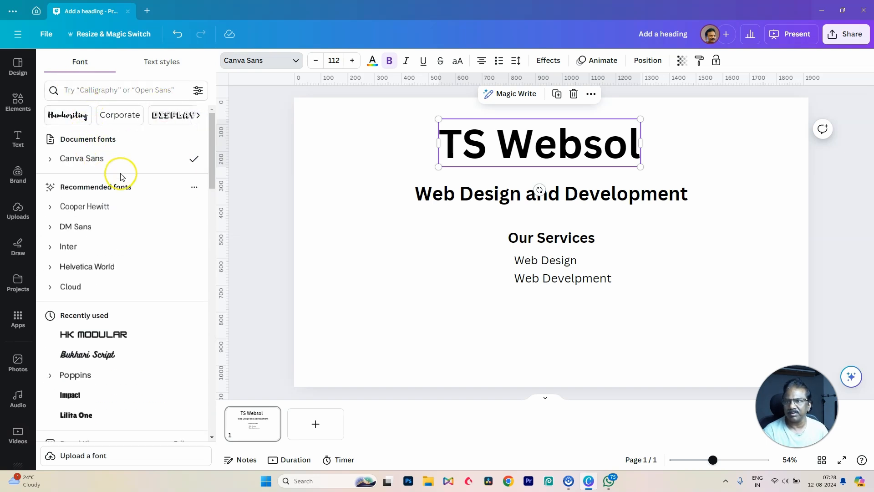
scroll(141, 209, "down", 1)
scroll(141, 210, "down", 1)
left_click(120, 242)
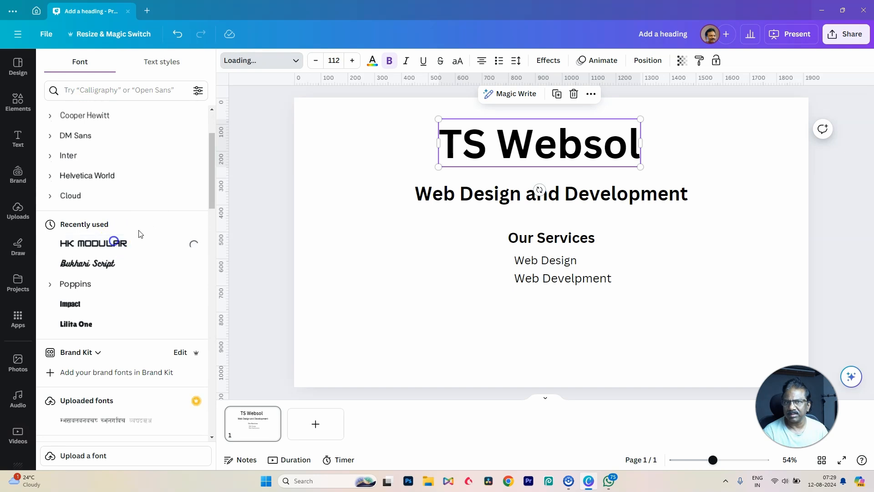
Try the Bukhari Script font and the Lilita One font on the TS Websol heading.
scroll(151, 203, "down", 2)
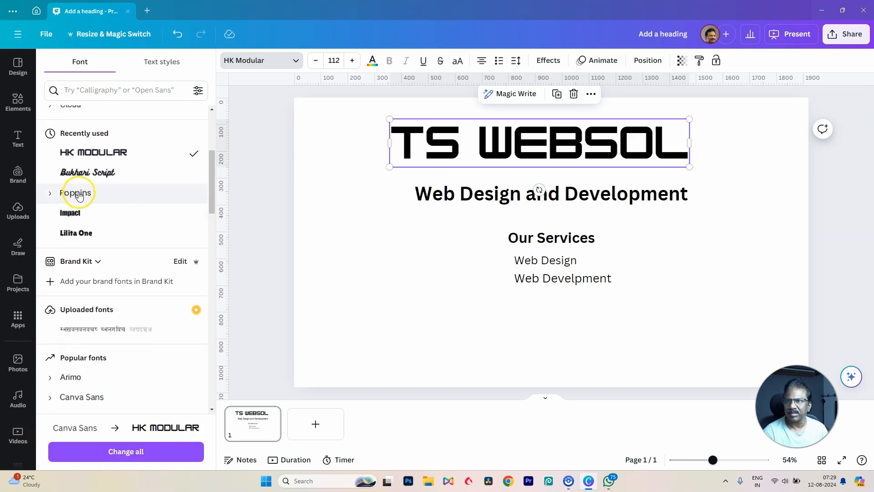
left_click(85, 172)
scroll(136, 209, "down", 1)
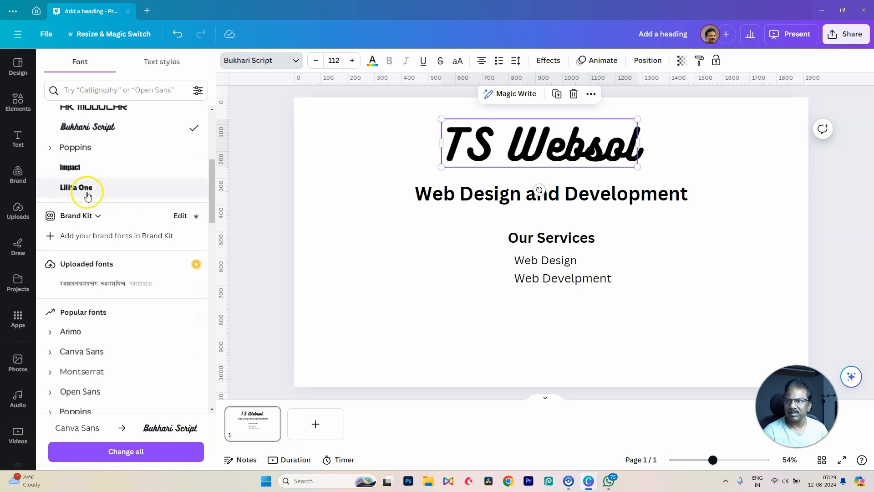
left_click(86, 188)
Apply the League Spartan font from the popular fonts to the TS Websol heading.
scroll(137, 223, "down", 6)
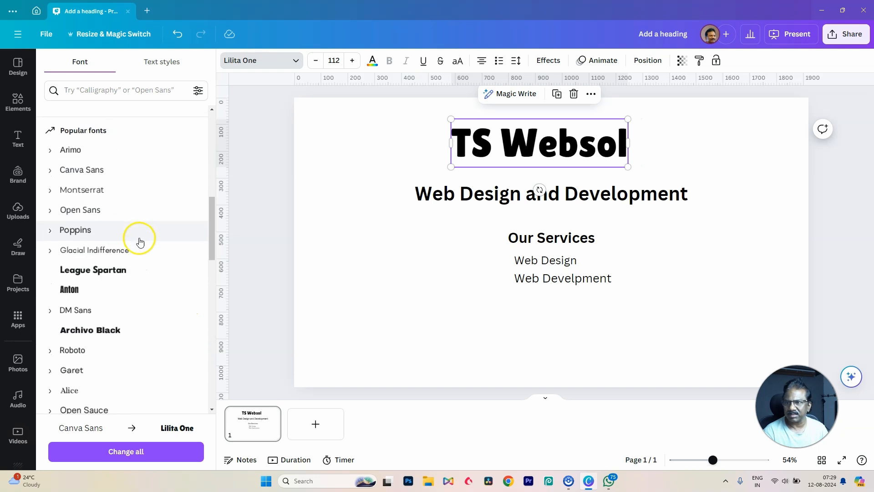
left_click(109, 184)
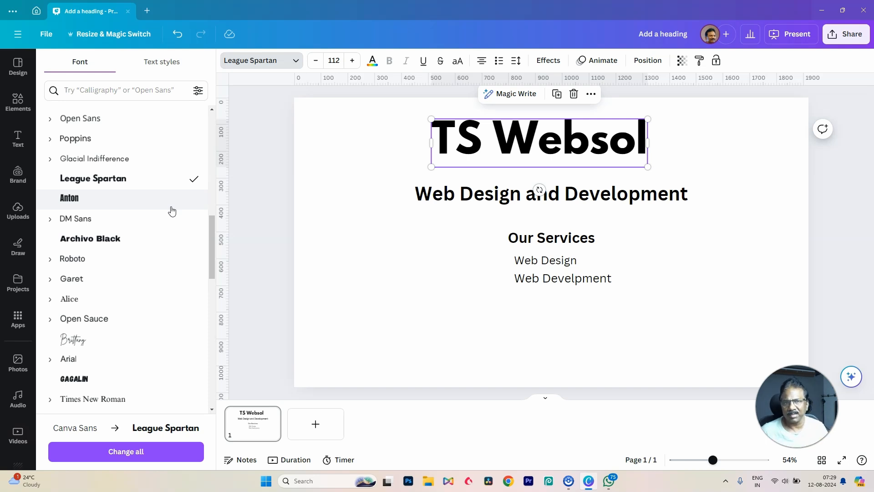
left_click(364, 275)
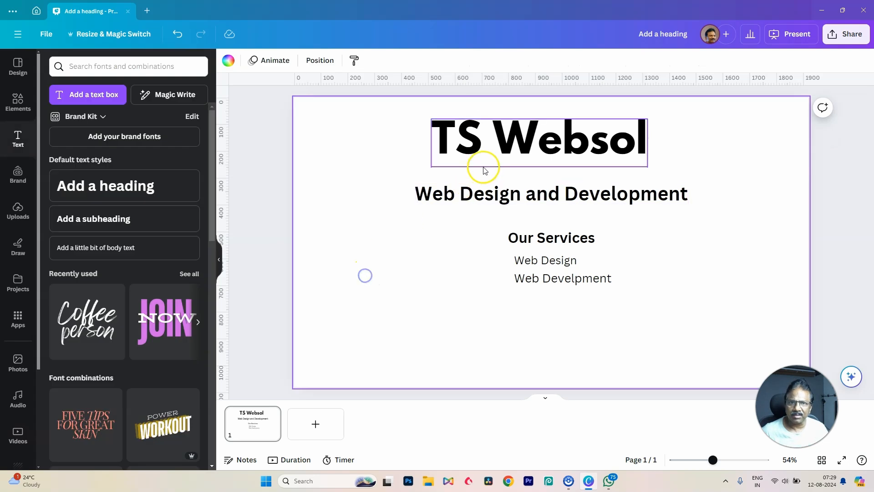
Reopen the font choices for the TS Websol heading and apply Brick Sans.
left_click(486, 153)
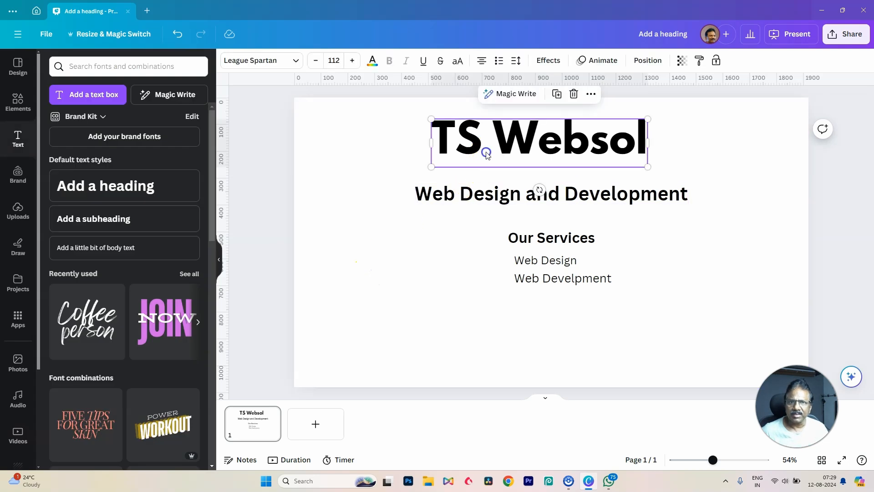
left_click(254, 63)
scroll(140, 193, "down", 2)
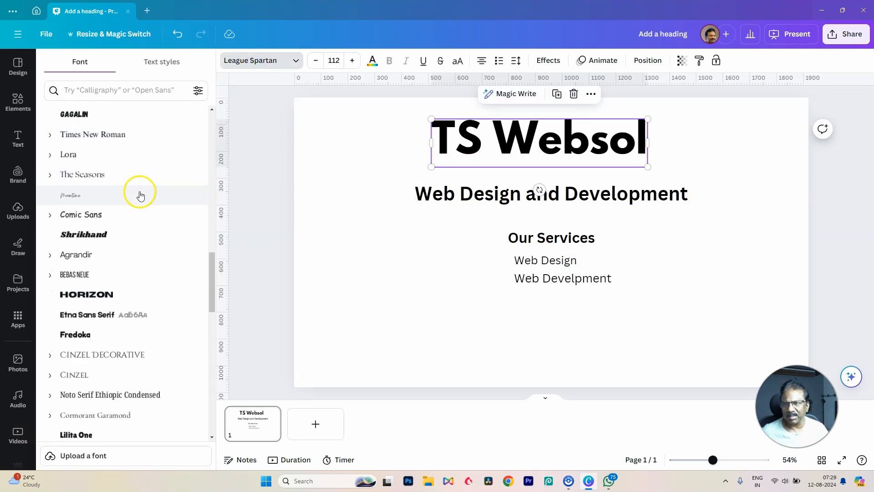
scroll(162, 248, "down", 6)
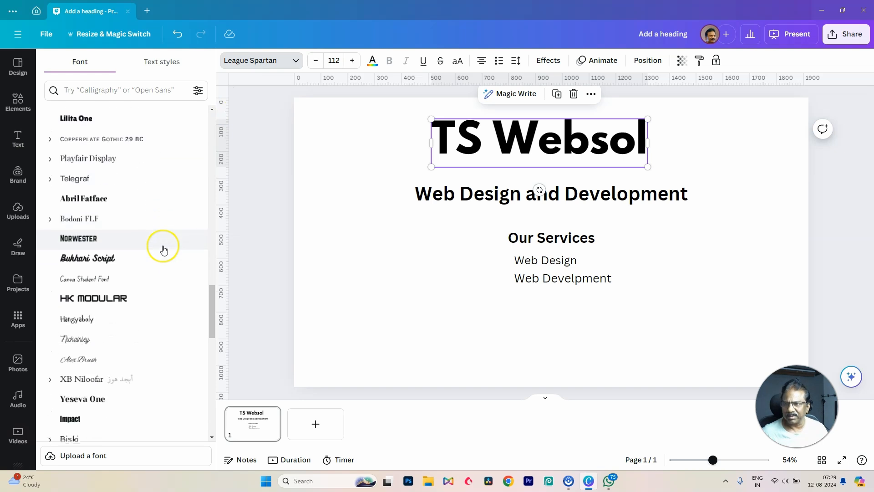
scroll(148, 257, "down", 4)
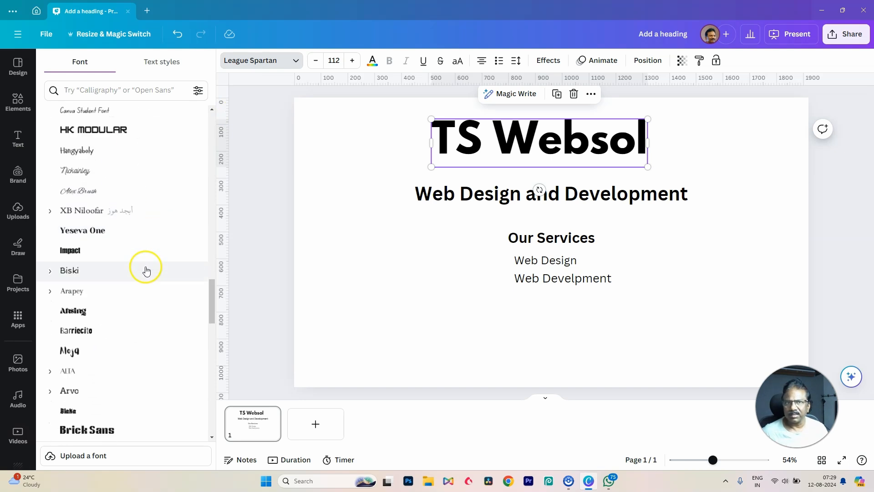
scroll(146, 270, "down", 3)
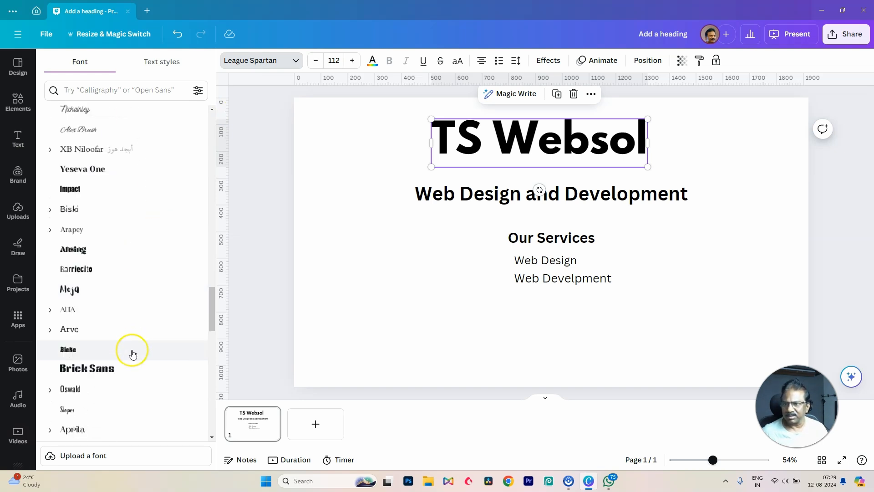
left_click(114, 368)
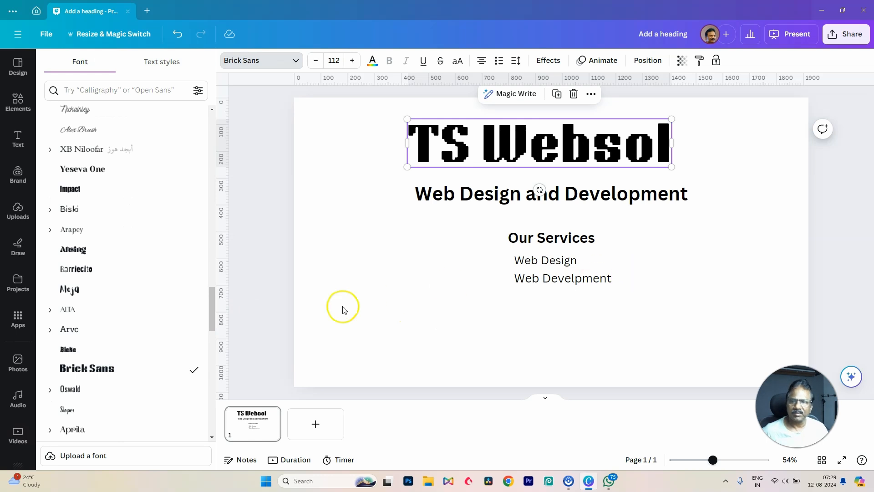
Change the TS Websol heading's font to Lazydog and browse back through the font list.
scroll(166, 302, "down", 5)
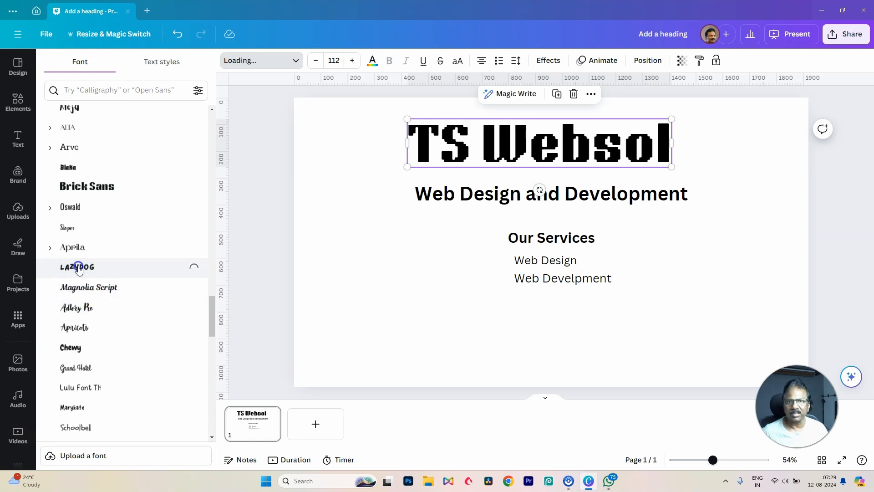
scroll(143, 252, "up", 10)
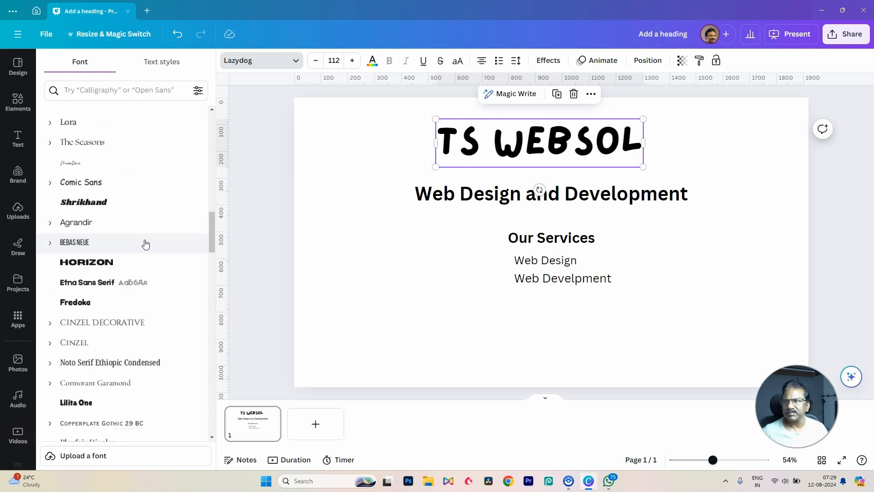
Try the Horizon font on the TS Websol heading and settle on HK Modular from the recently used fonts.
scroll(145, 244, "down", 5)
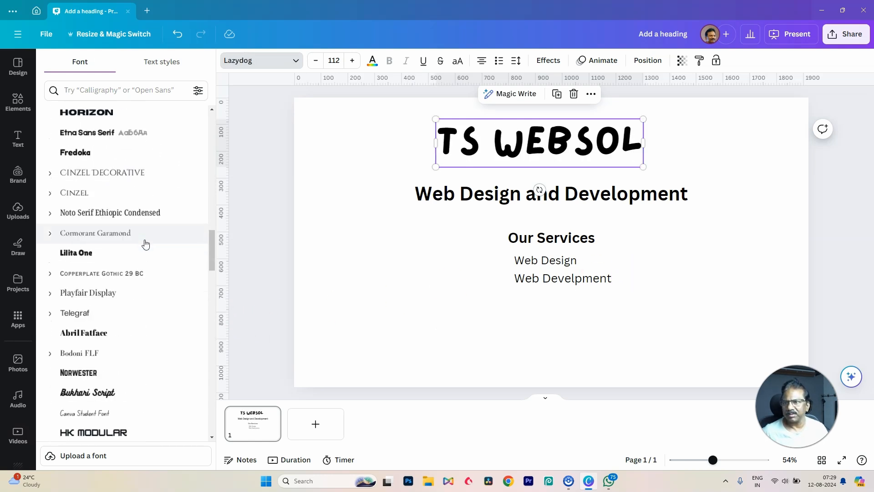
left_click(90, 112)
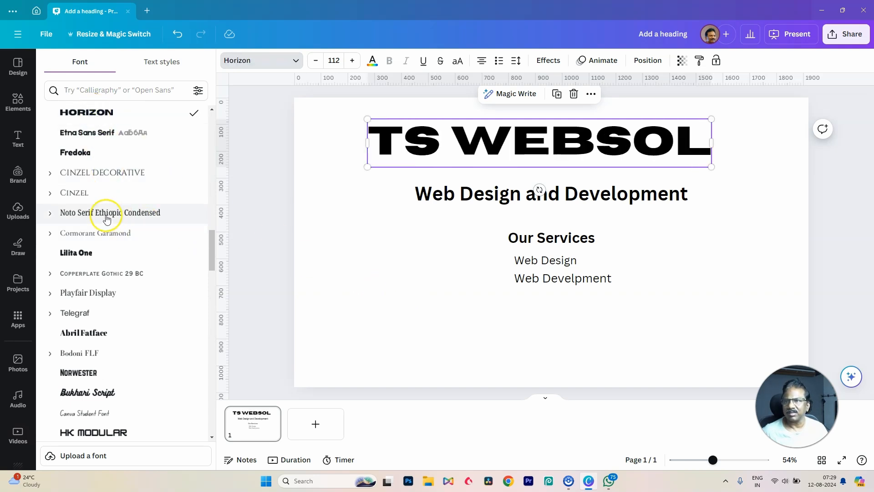
scroll(105, 217, "up", 10)
scroll(140, 181, "up", 8)
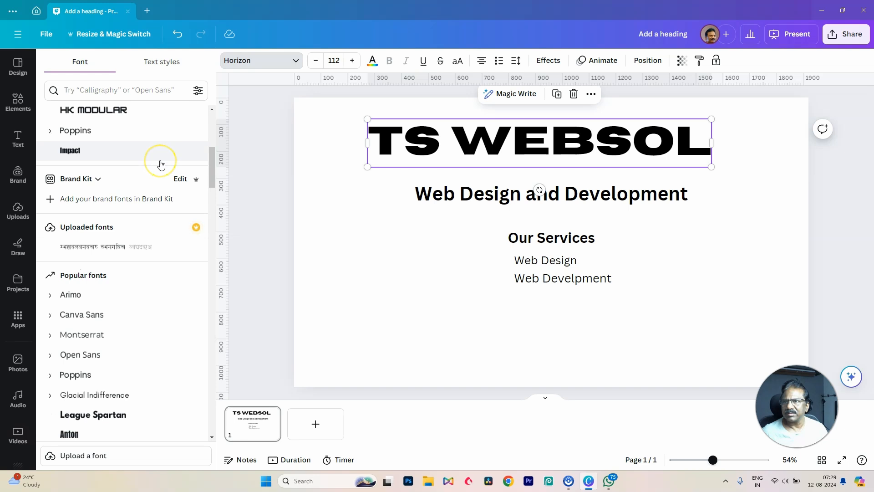
scroll(161, 163, "up", 2)
left_click(129, 201)
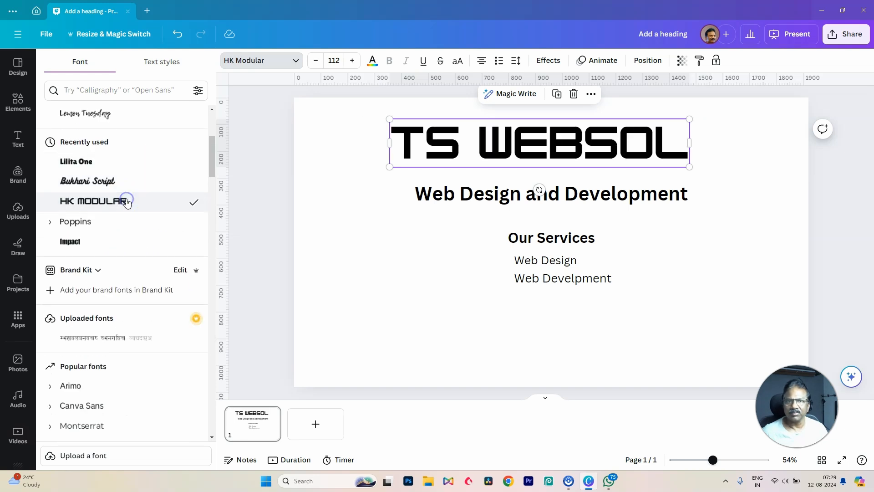
left_click(446, 281)
Nudge the TS Websol heading slightly to the right and align the Web Design and Development subheading centred beneath it.
left_click_drag(619, 166, 623, 161)
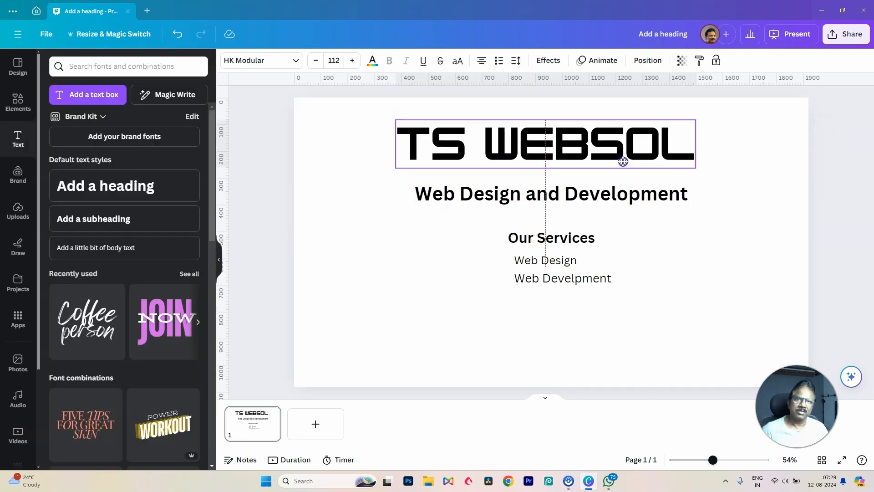
left_click(683, 269)
left_click(618, 196)
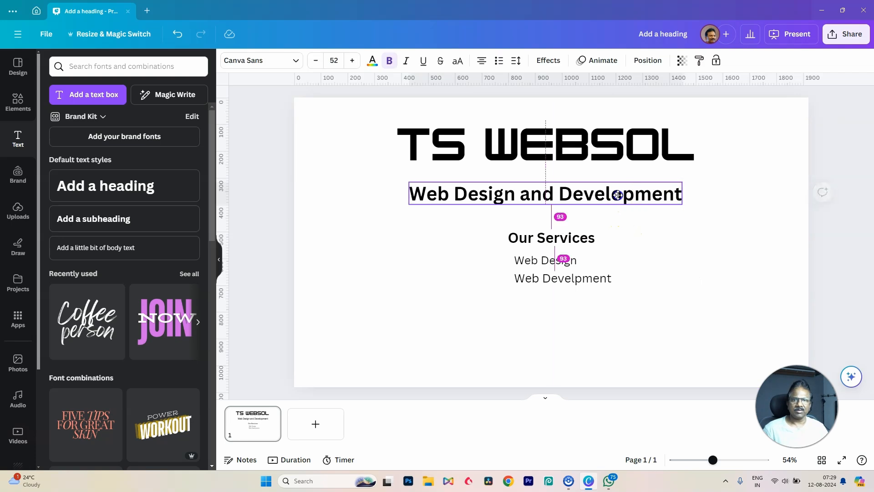
left_click(691, 251)
Try the default cyan, pink, light purple and violet colours on the TS Websol heading.
left_click(636, 151)
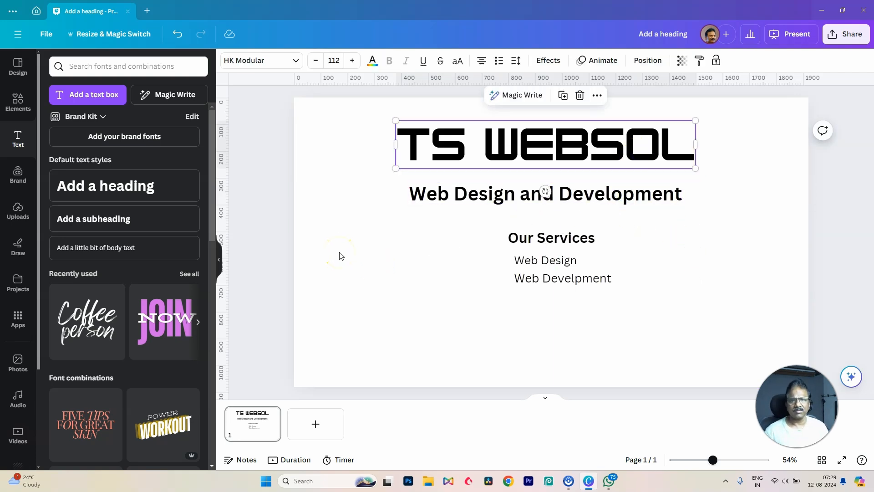
left_click(649, 255)
left_click(601, 150)
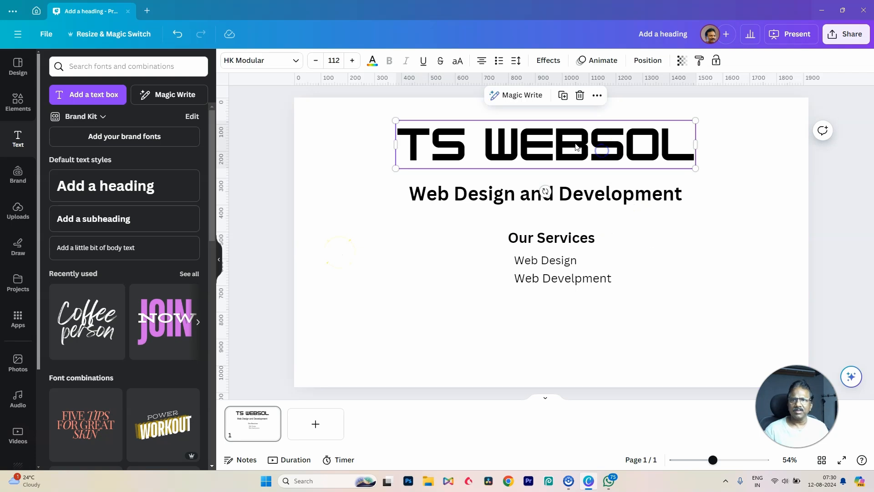
left_click(373, 64)
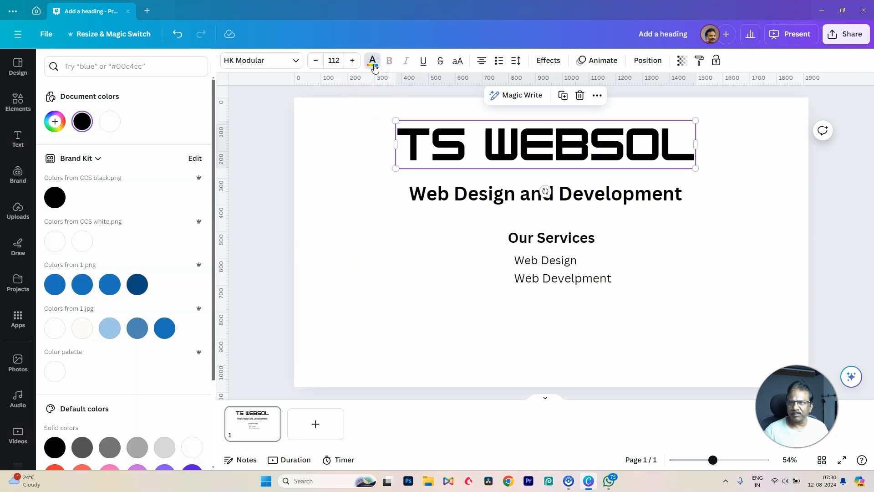
scroll(187, 253, "down", 3)
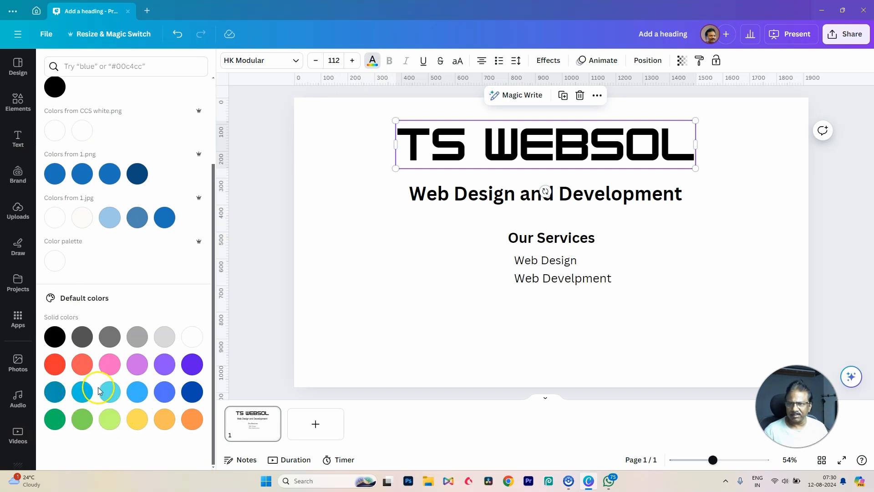
left_click(83, 392)
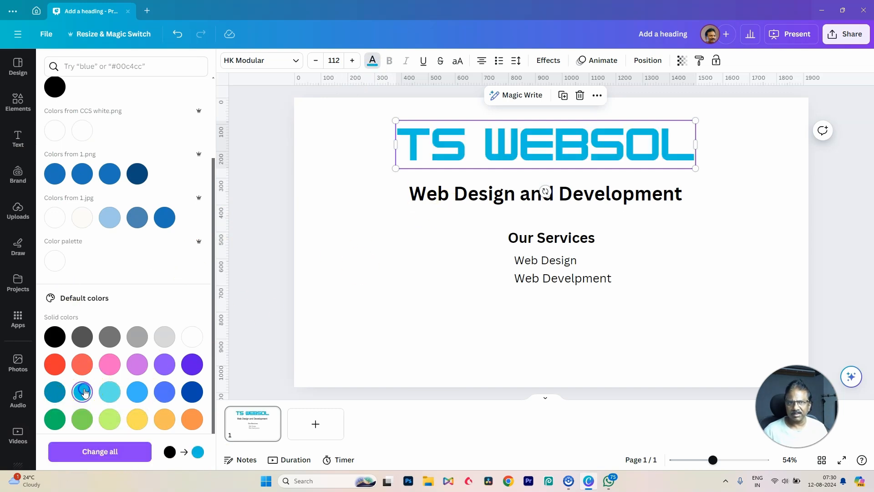
left_click(119, 366)
left_click(164, 366)
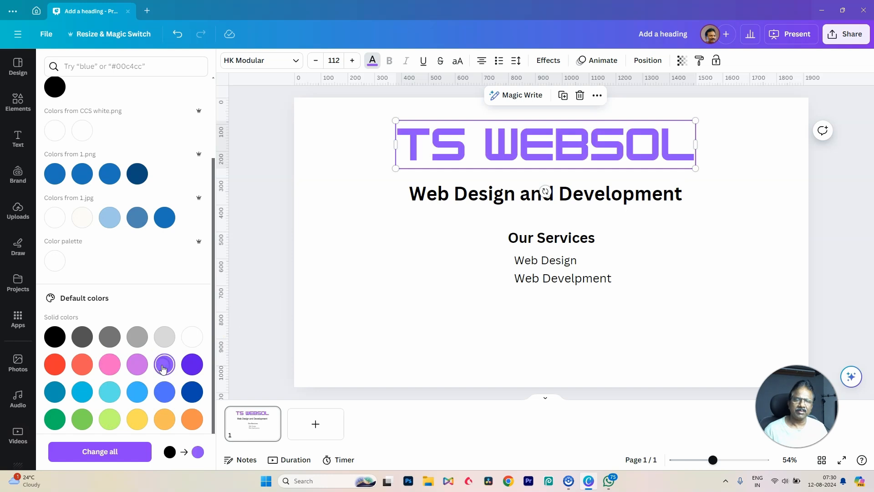
left_click(197, 368)
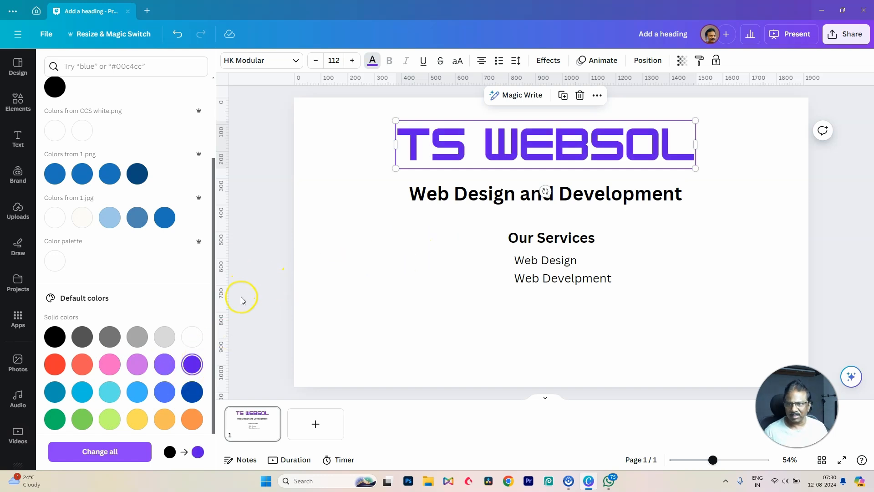
Mix custom purple shades for the TS Websol heading, trying #5505F3, #C8AEE1 and #7F0BF3 and ending on #7B08EF.
scroll(136, 260, "up", 3)
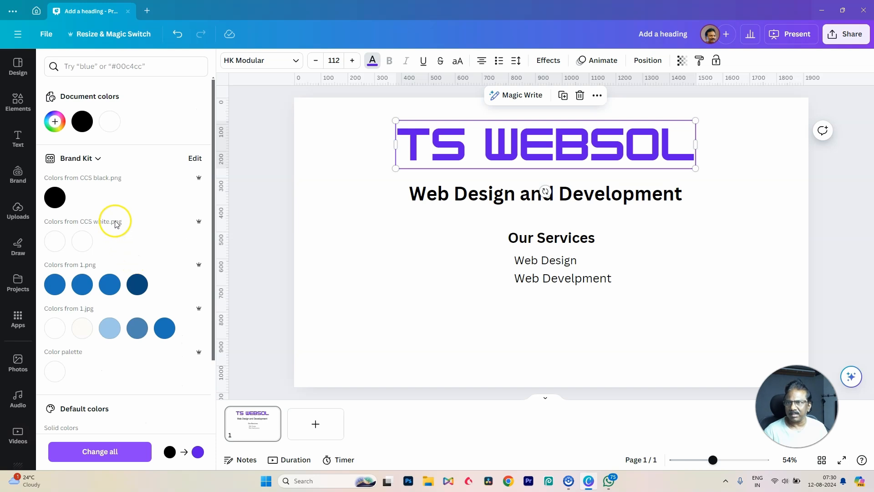
left_click(53, 122)
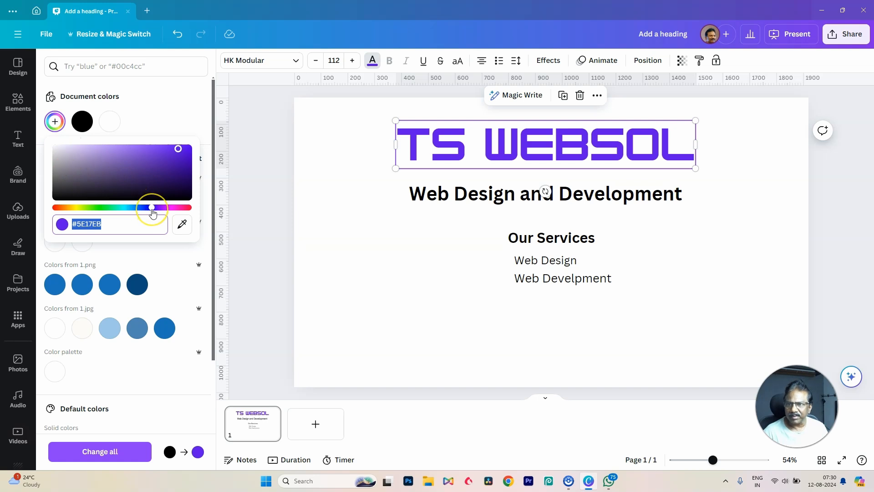
left_click_drag(178, 150, 184, 154)
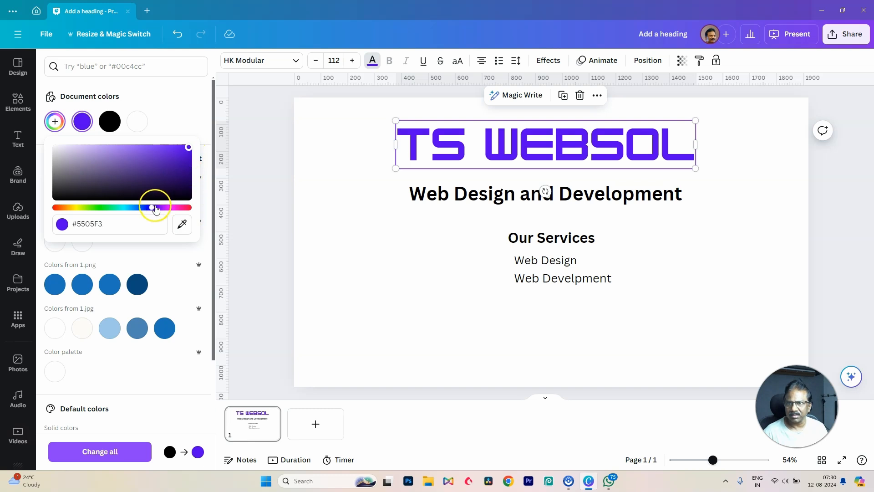
mouse_move(151, 208)
left_mouse_down()
mouse_move(53, 209)
mouse_move(186, 211)
mouse_move(54, 212)
mouse_move(156, 215)
left_mouse_up()
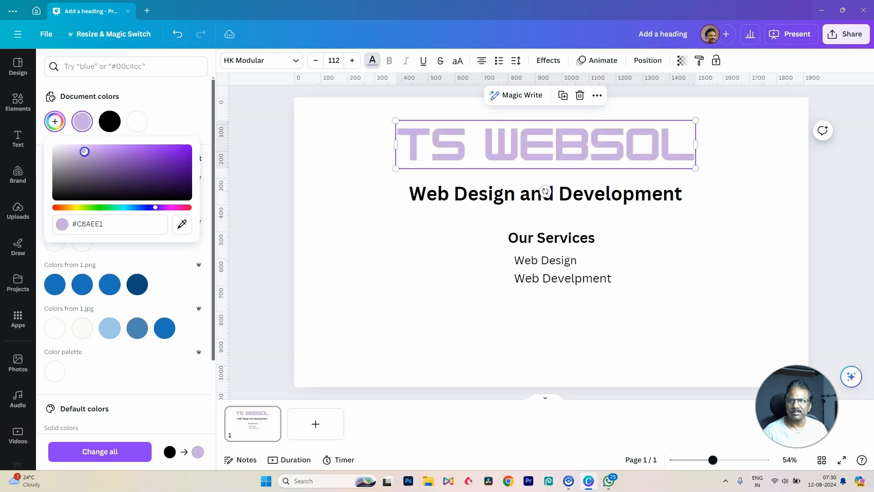
left_click_drag(82, 151, 189, 147)
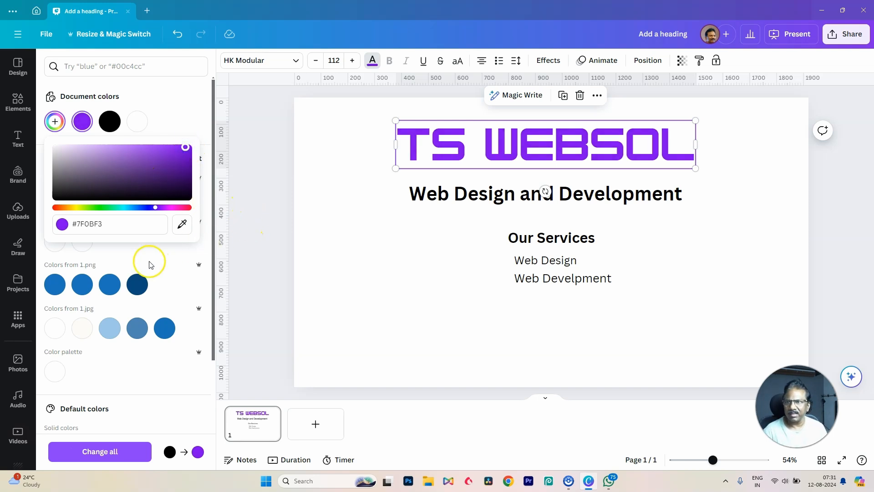
left_click(105, 225)
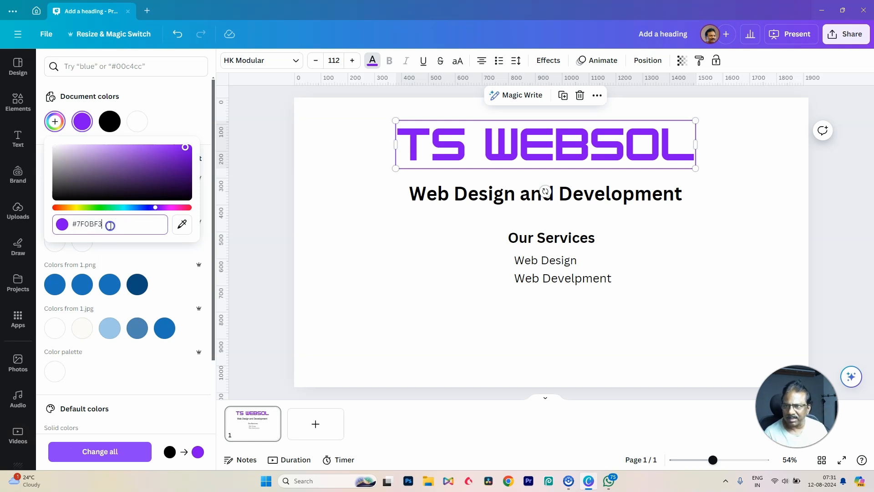
left_click(127, 233)
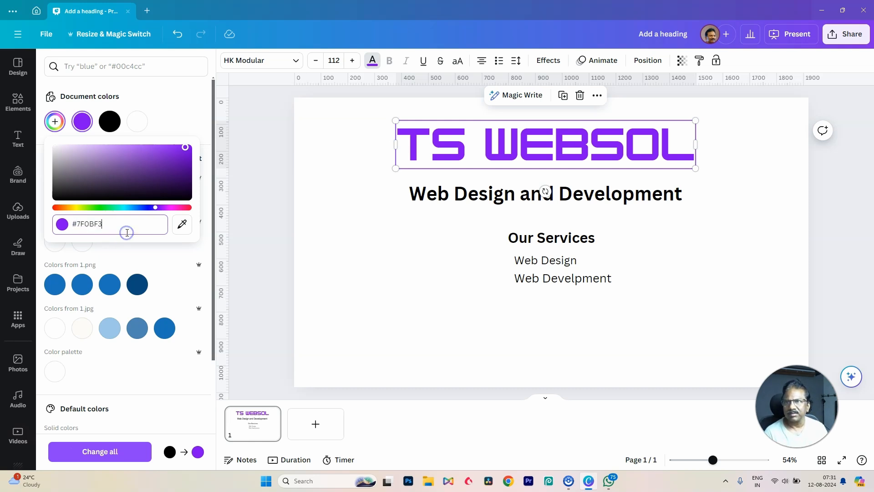
left_click(188, 148)
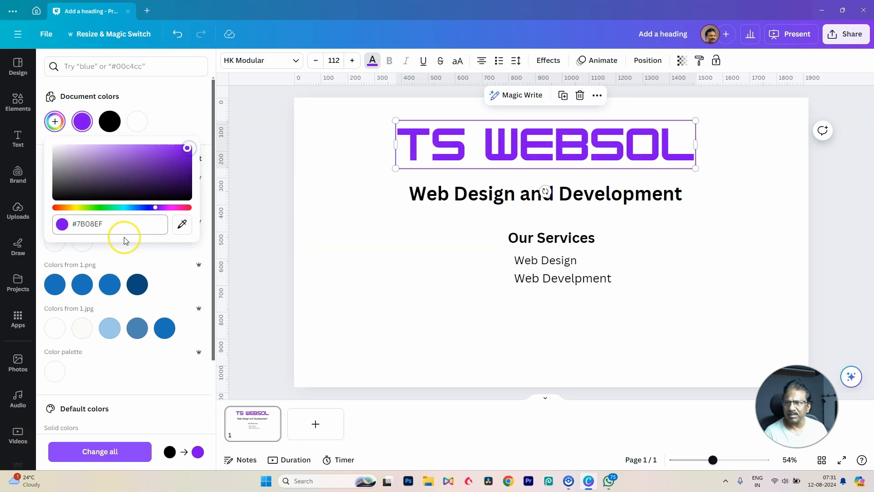
Apply the third blue of the 1.png brand colours to the TS Websol heading and adjust it to custom colour #0C67DF.
left_click(109, 284)
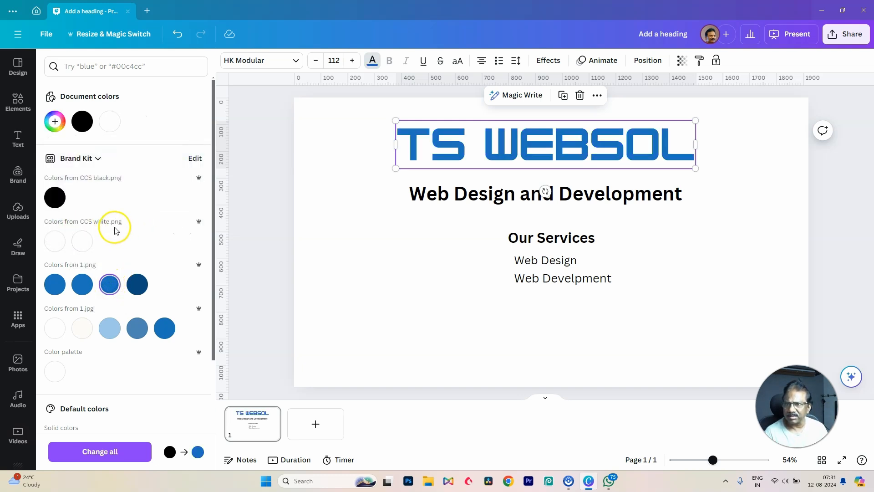
left_click(54, 121)
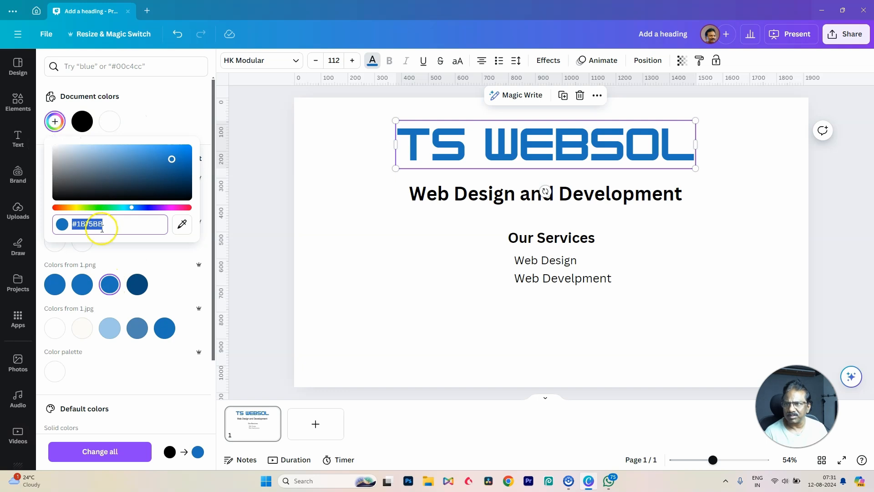
left_click(117, 231)
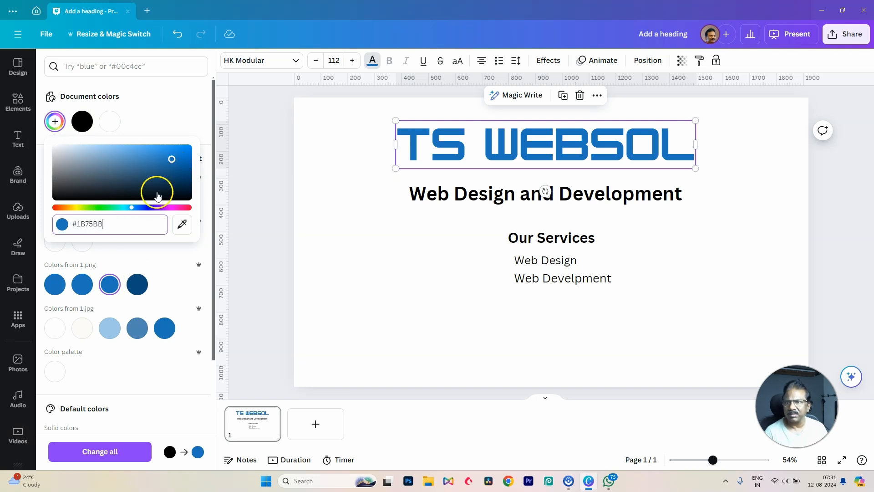
left_click(180, 154)
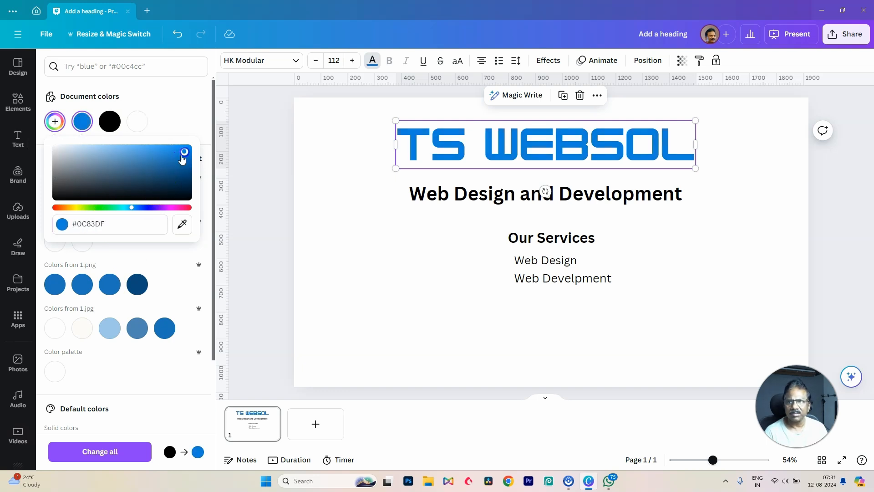
left_click(135, 207)
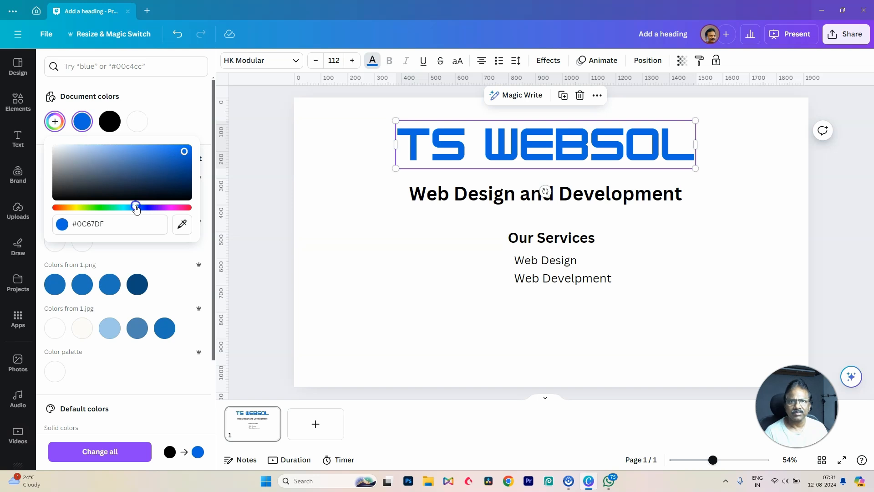
left_click(350, 290)
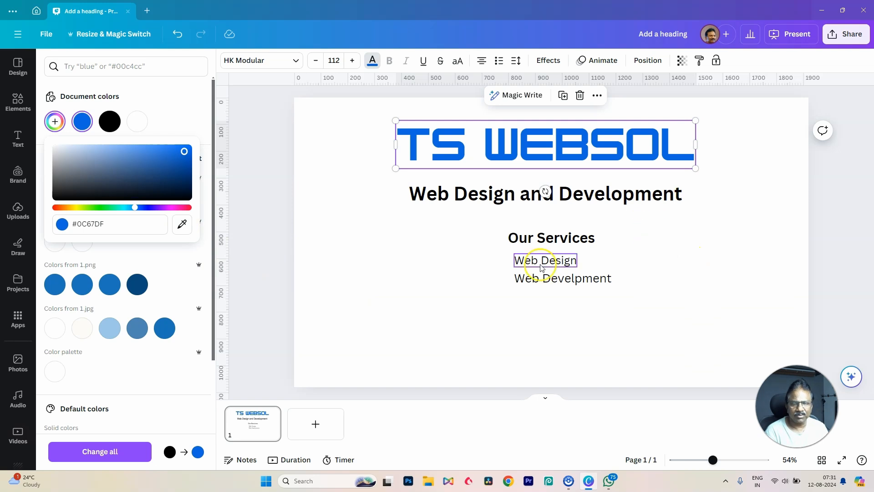
Sample the TS Websol heading's own blue with the eyedropper and close the colour choices.
left_click(184, 226)
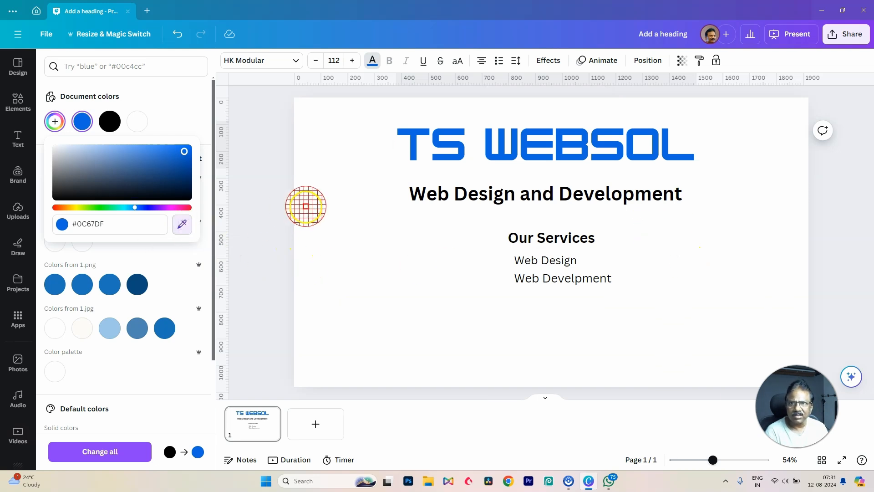
left_click(529, 156)
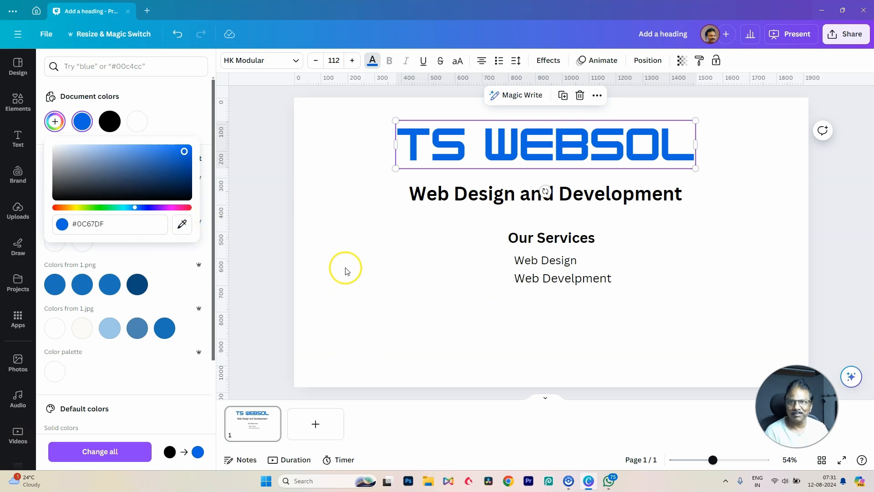
key("Escape")
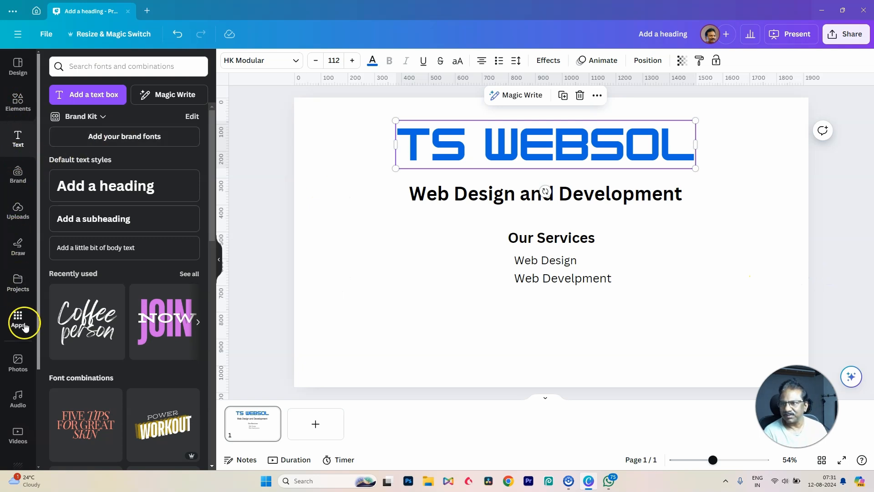
Insert the recently used photo of the engineer in a yellow helmet, shrink it and place it in the page's lower-left area.
left_click(24, 364)
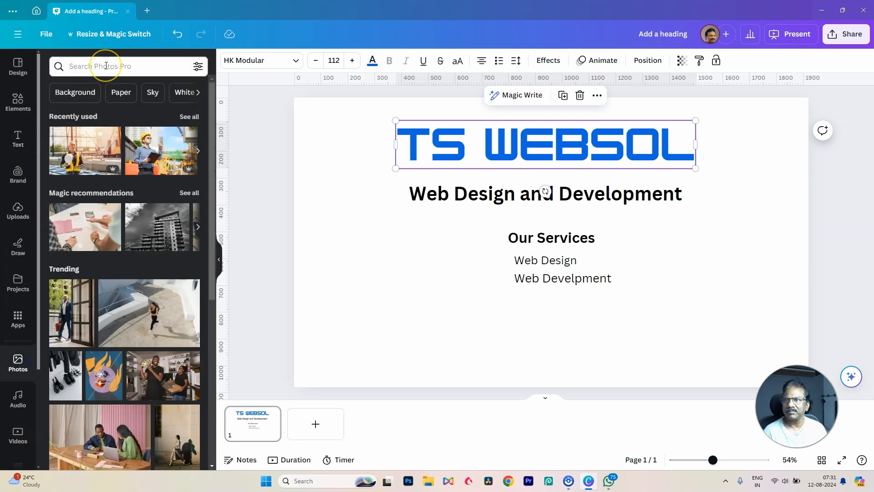
left_click(155, 156)
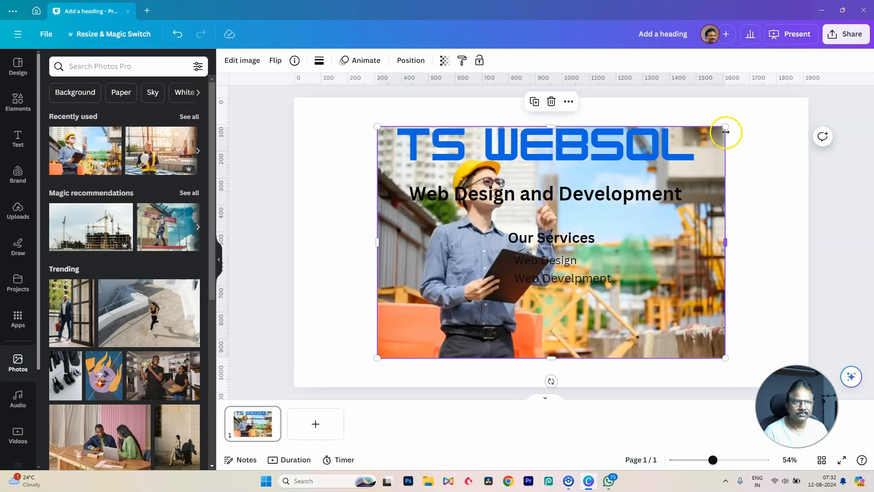
left_click_drag(726, 128, 492, 279)
left_click_drag(434, 297, 383, 303)
left_click(711, 296)
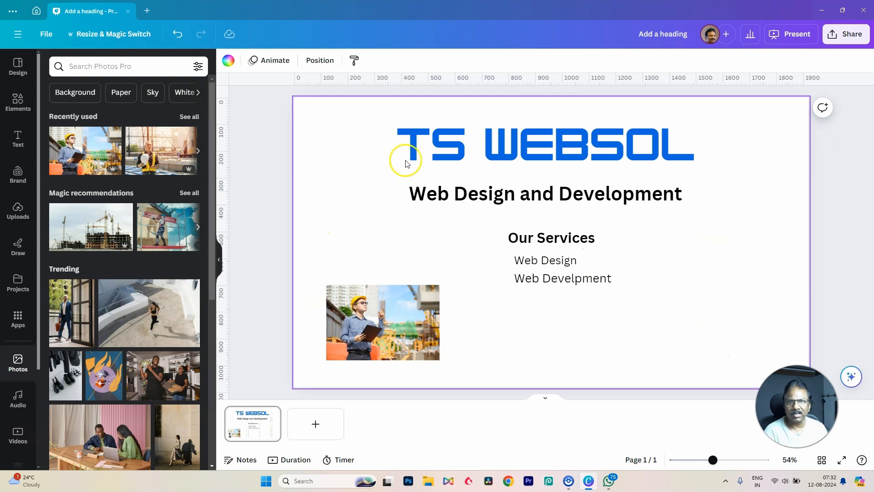
Recolour the TS Websol heading from the photo with the eyedropper, trying #FF8D6B and #C3E9FC and ending on the orange barrier's #FF7F57.
left_click(473, 147)
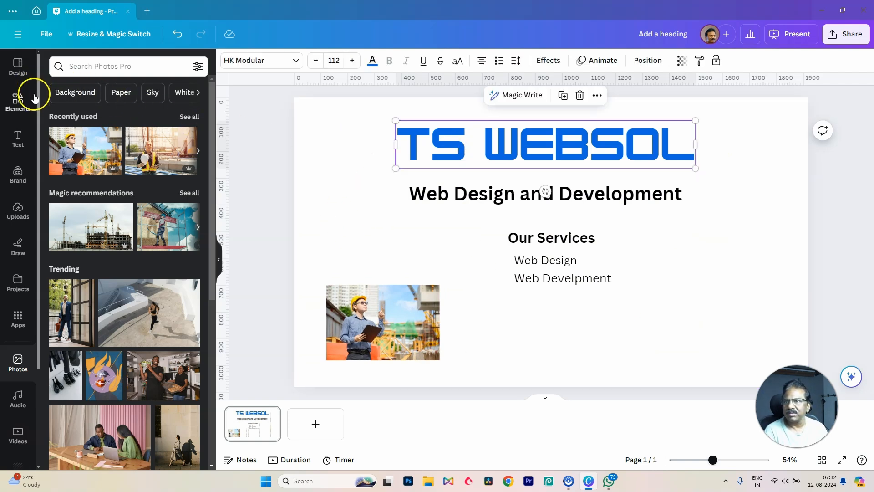
left_click(371, 61)
left_click(54, 121)
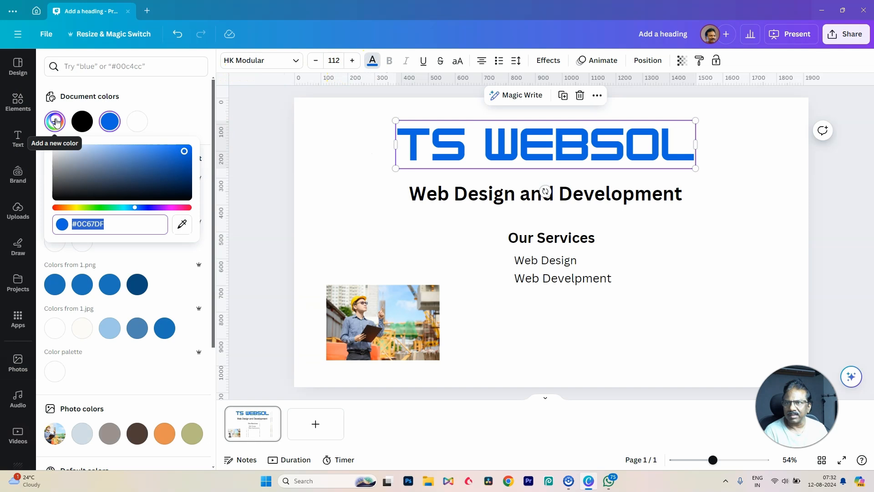
left_click(182, 224)
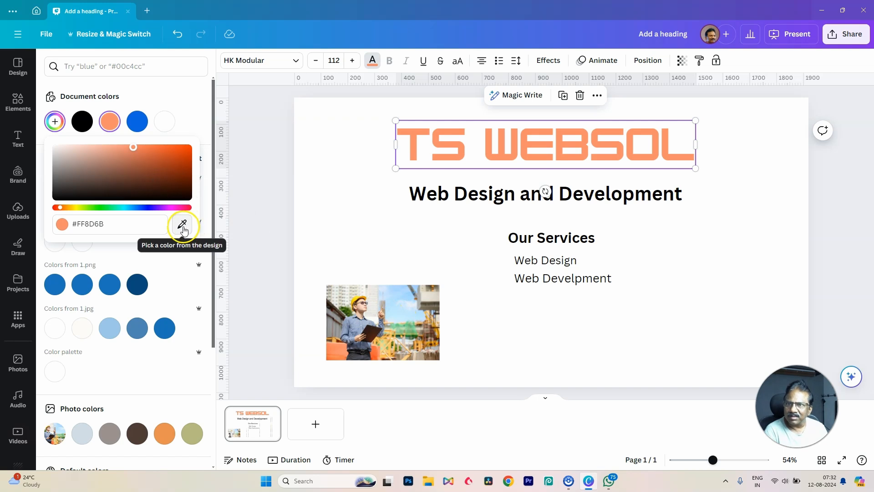
left_click(182, 224)
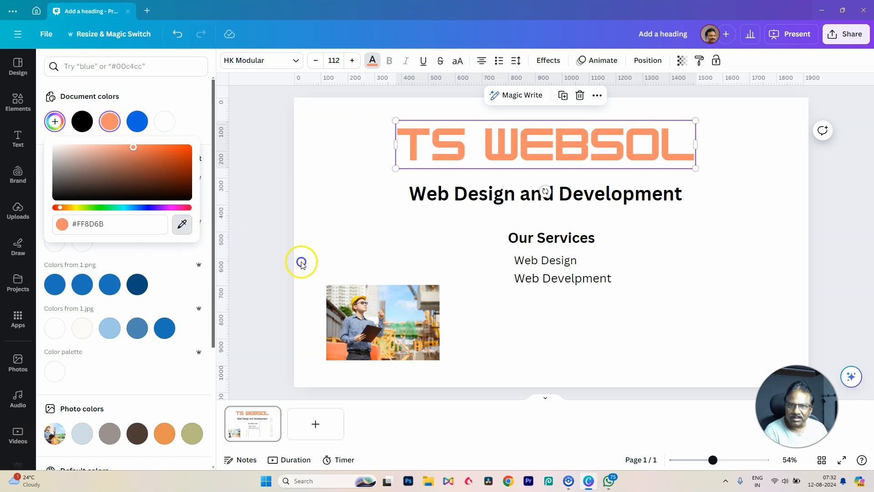
left_click(182, 224)
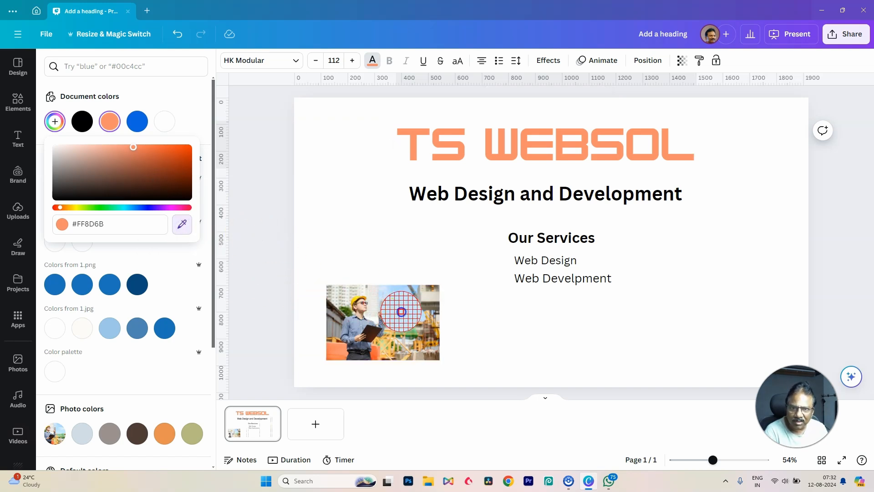
left_click(401, 311)
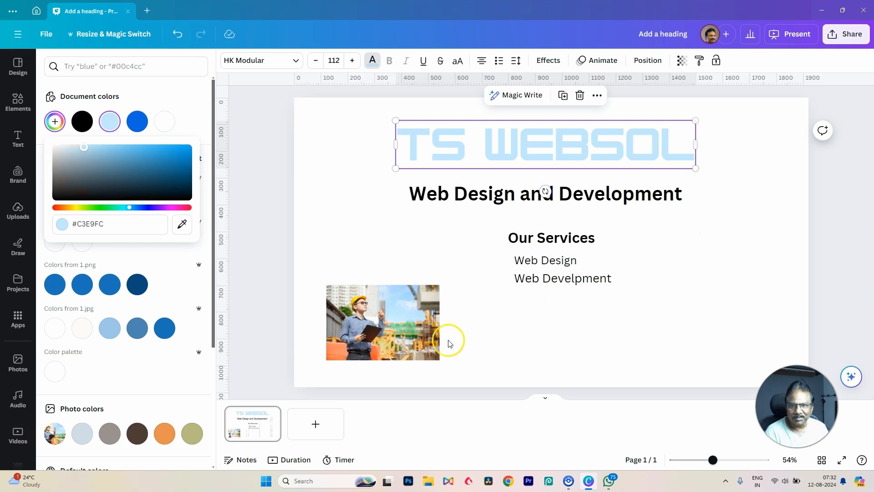
left_click(179, 226)
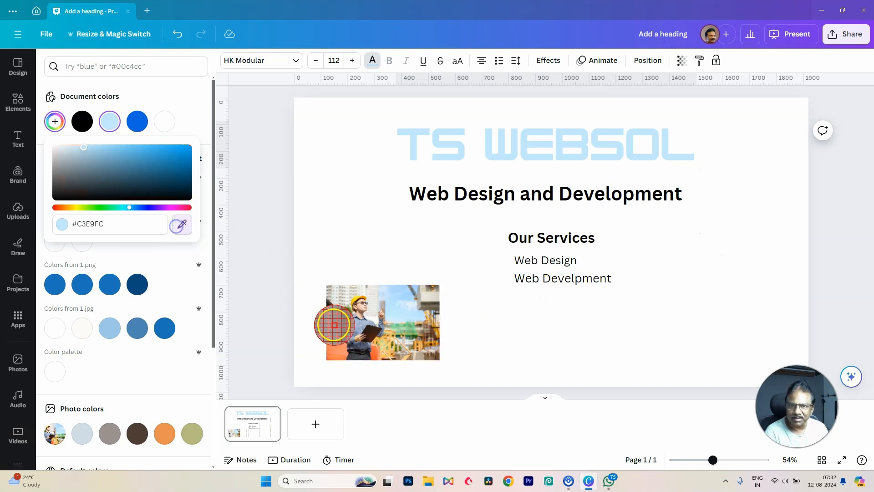
left_click(335, 354)
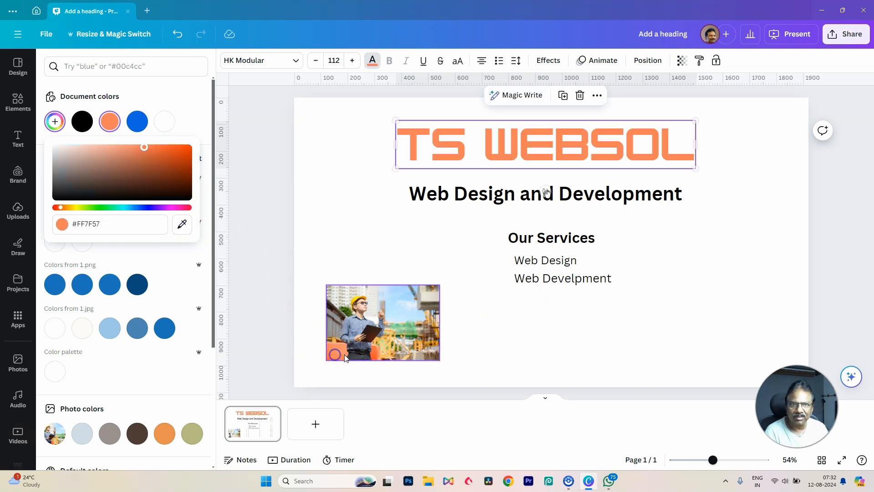
left_click(679, 302)
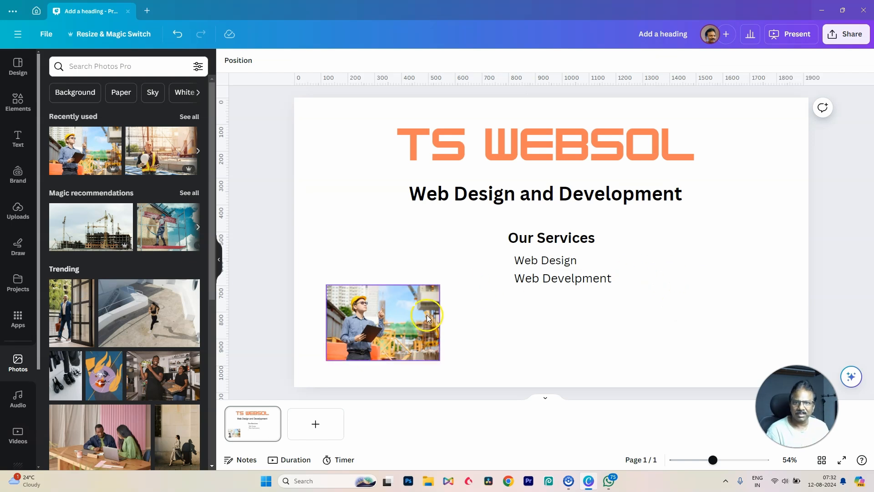
Delete the photo of the engineer in the yellow helmet from the page.
left_click(413, 317)
left_click(365, 200)
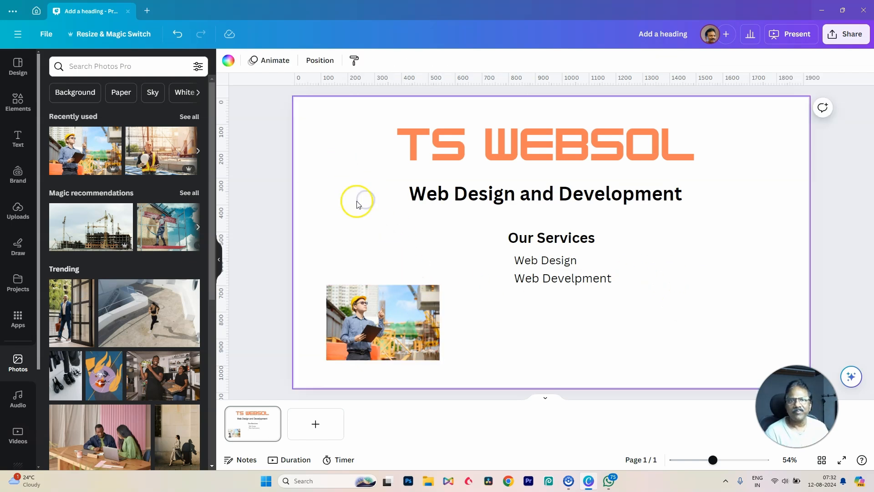
left_click(575, 195)
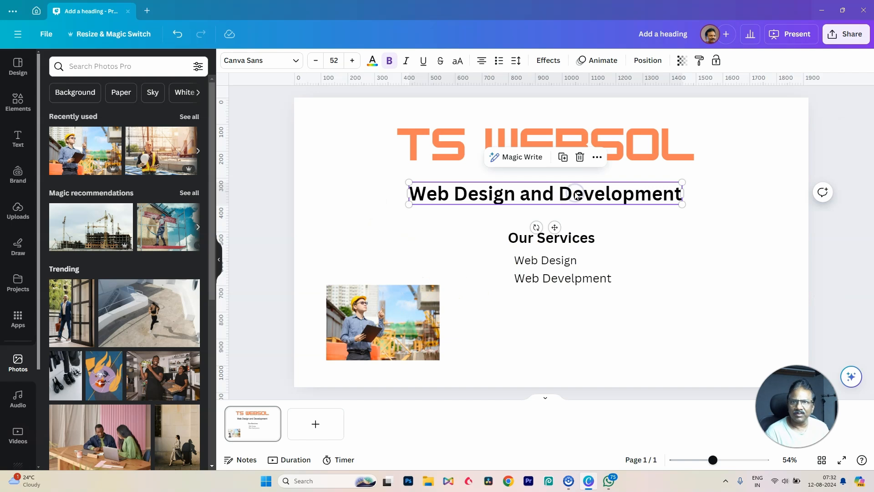
left_click(393, 323)
key("Delete")
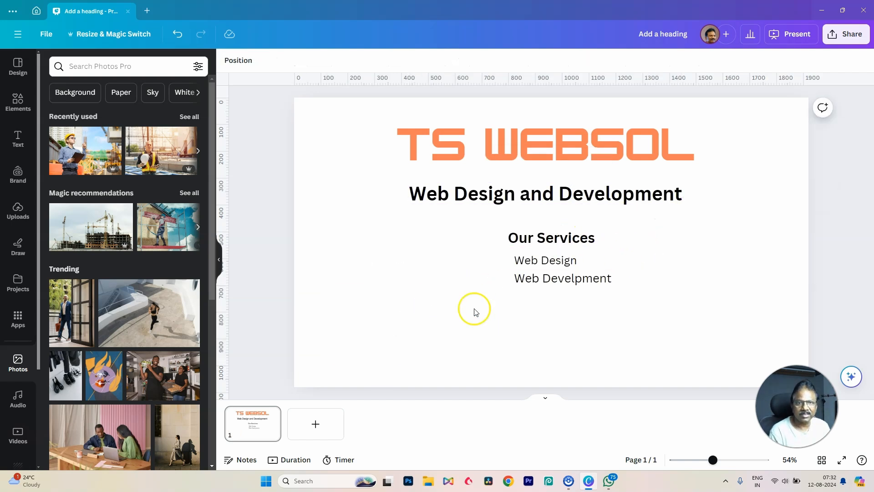
Nudge Our Services and its two service lines slightly up and left, centring Our Services beneath the Web Design and Development subheading.
left_click(692, 277)
left_click_drag(562, 240, 553, 273)
left_click(560, 277)
left_click(634, 275)
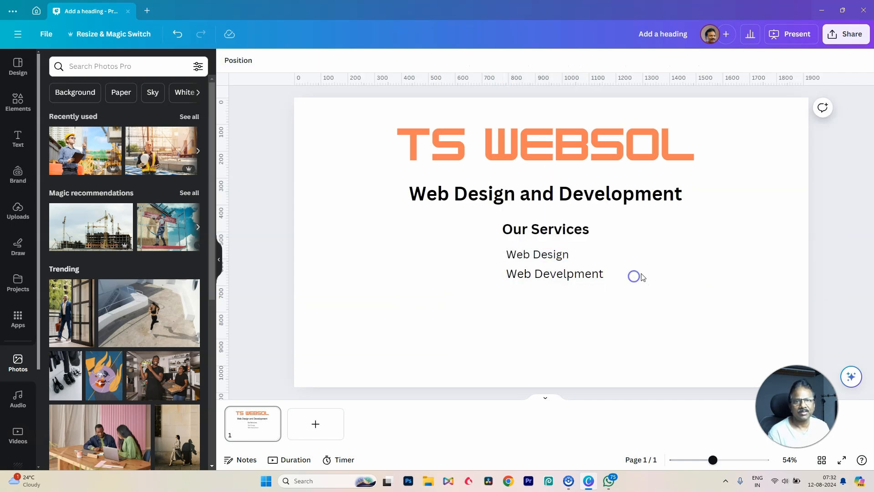
left_click(642, 250)
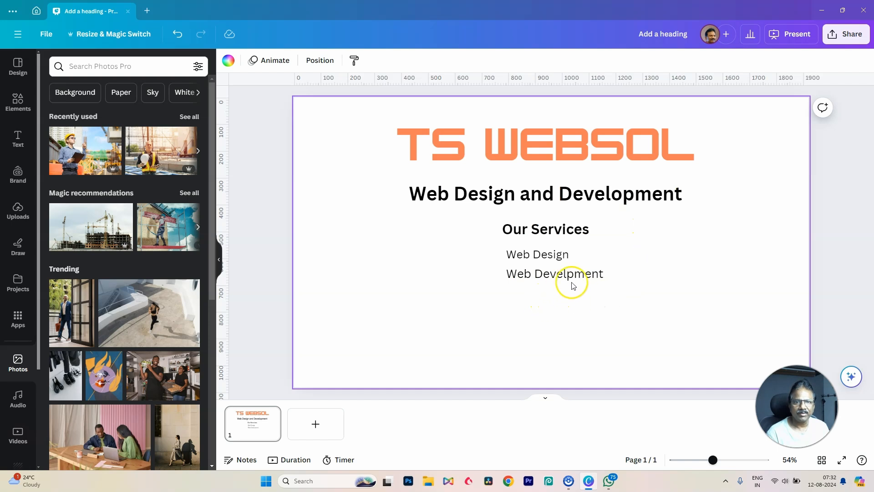
Move the Web Design line left of Our Services and the Web Develpment line down near the page's lower edge.
left_click(559, 258)
left_click_drag(558, 254, 445, 255)
left_click(558, 278)
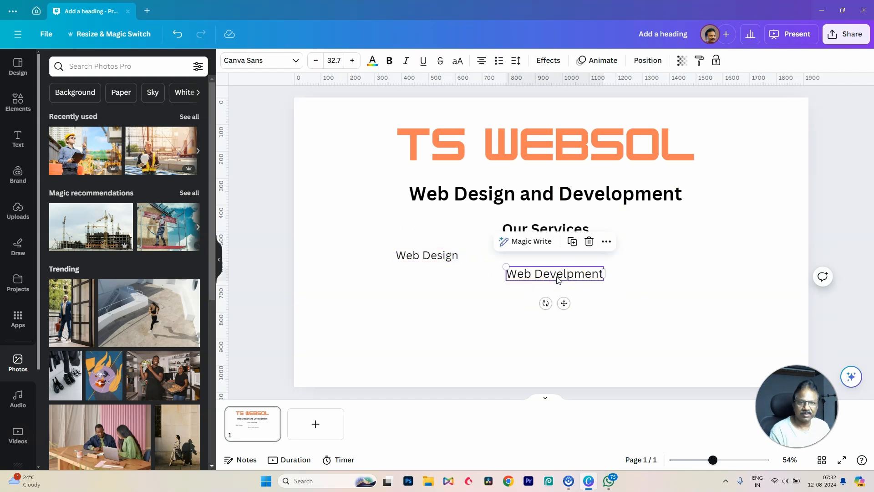
left_click_drag(558, 280, 457, 358)
Replace the Web Design line's text with the copied Lorem Ipsum paragraph.
left_click(452, 255)
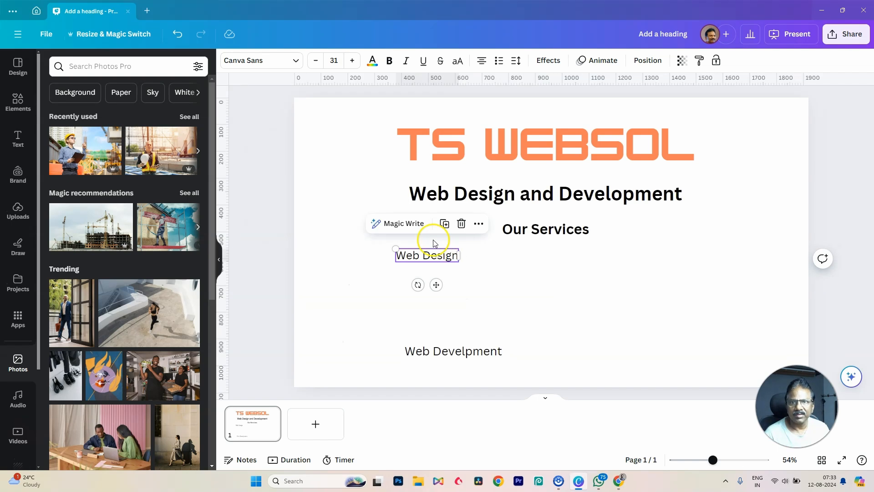
double_click(451, 256)
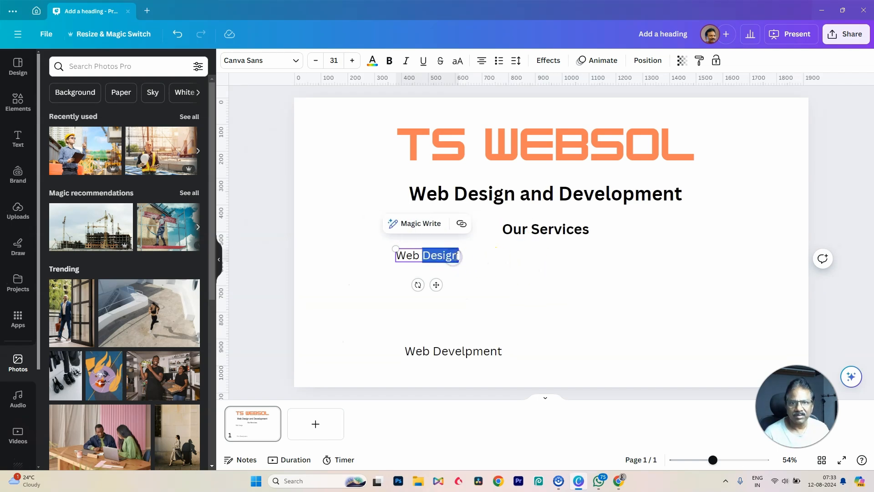
key("BackSpace")
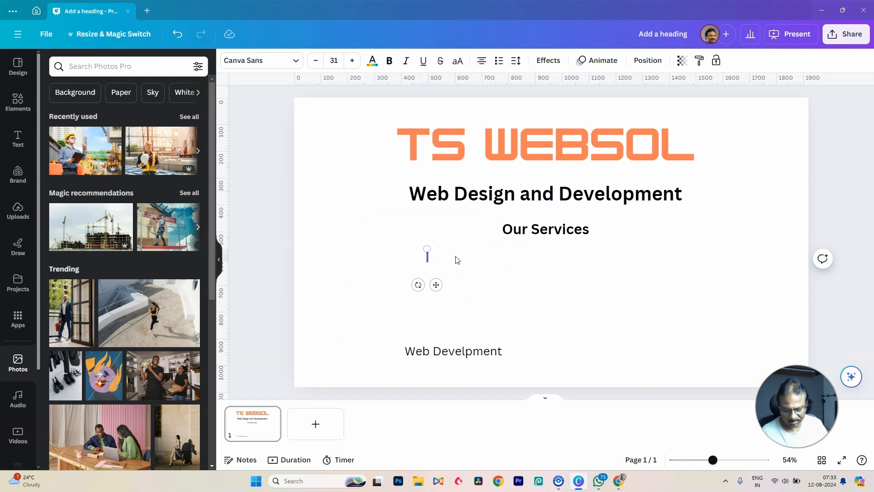
key("ctrl+v")
left_click(658, 302)
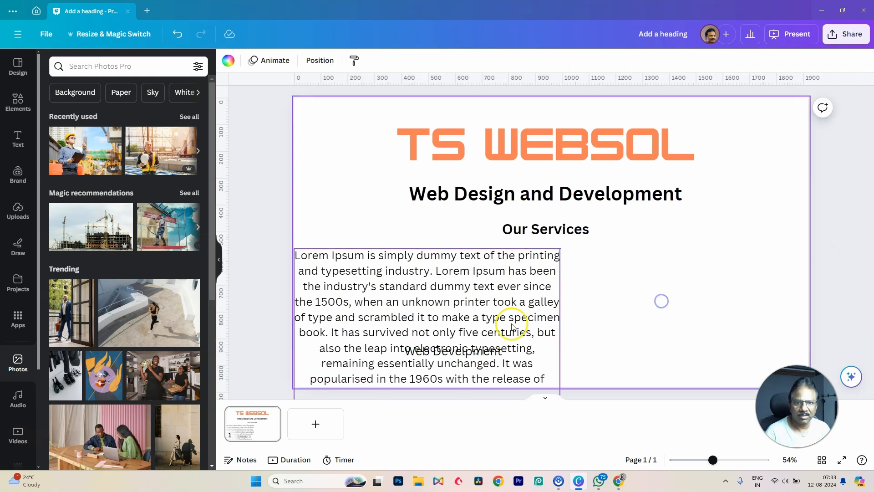
Move the Lorem Ipsum paragraph right beneath Our Services and delete the Web Develpment line.
left_click_drag(511, 323, 589, 308)
left_click_drag(493, 356, 368, 355)
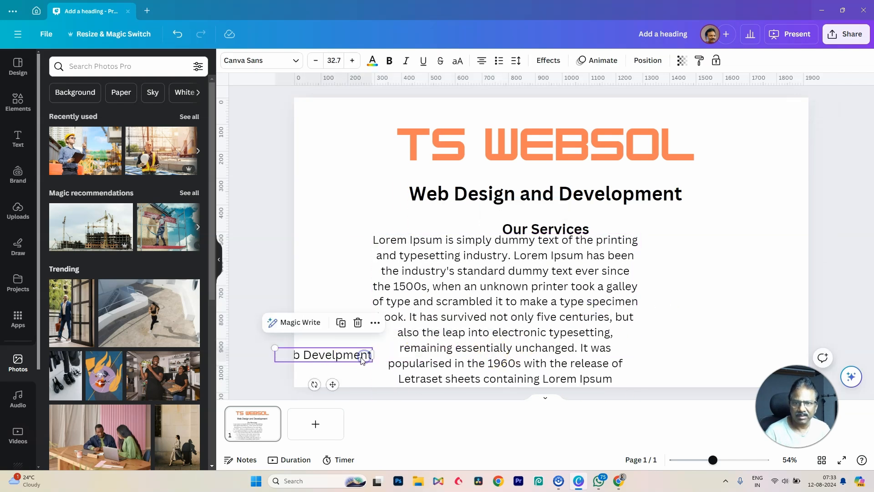
left_click(355, 322)
Widen the Lorem Ipsum paragraph's box towards the page's right edge and shift it just below Our Services.
left_click(570, 317)
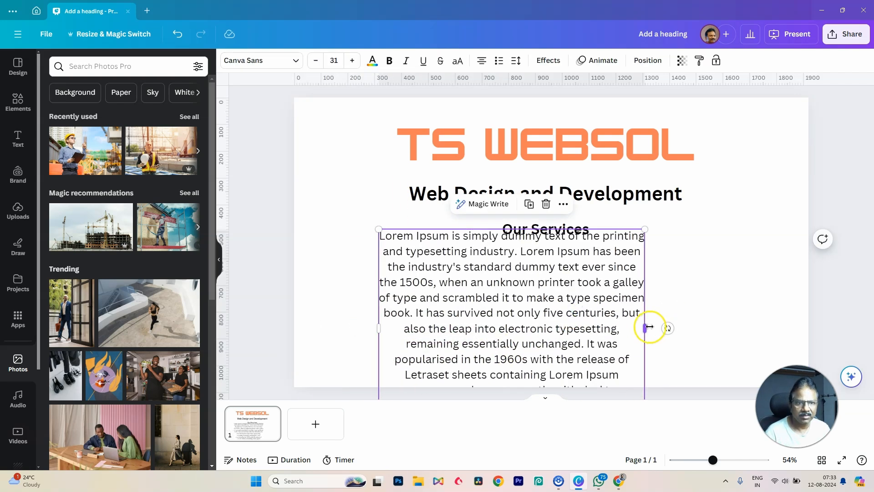
left_click_drag(649, 327, 777, 310)
left_click_drag(659, 303, 658, 316)
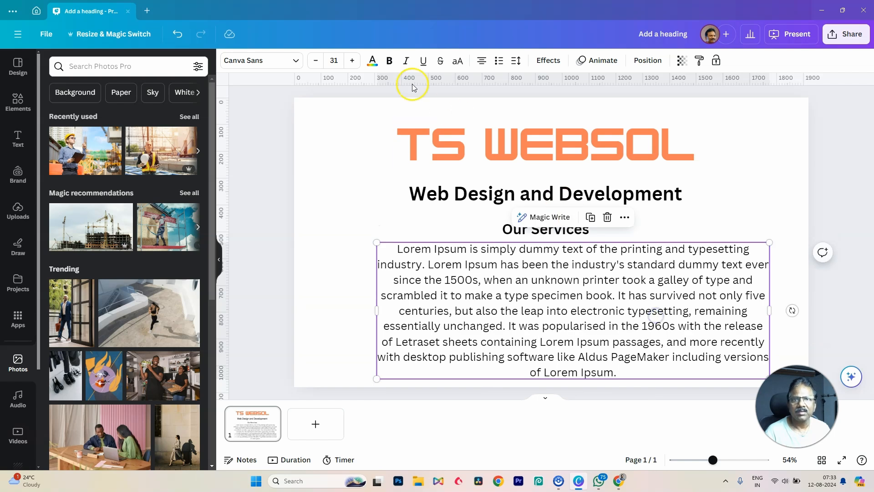
Set the Lorem Ipsum paragraph's font size to 25 and move it slightly down and left, leaving space below Our Services.
left_click(313, 62)
left_click(313, 62)
left_click(313, 62)
left_click(313, 62)
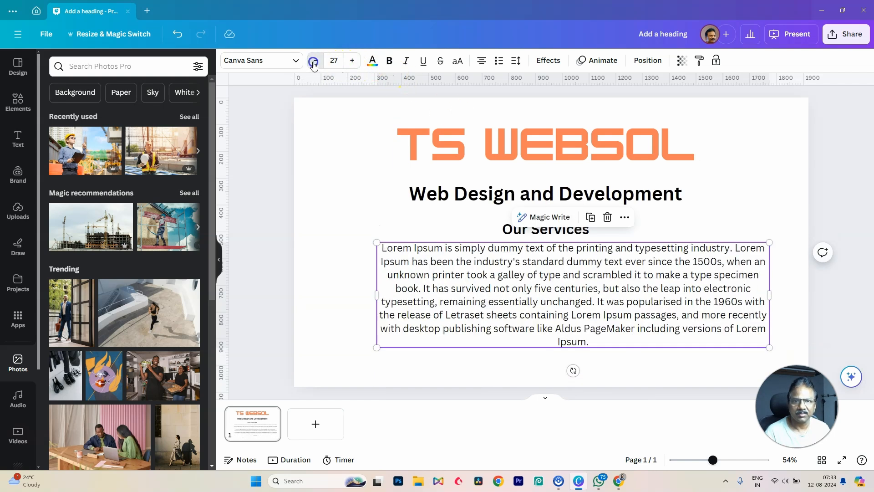
left_click(314, 62)
left_click(313, 62)
left_click(313, 62)
left_click(352, 61)
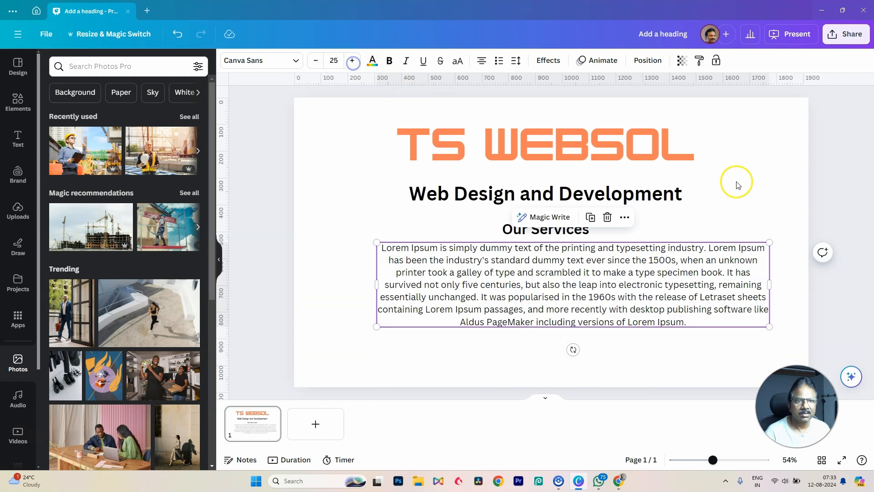
left_click_drag(687, 288, 669, 305)
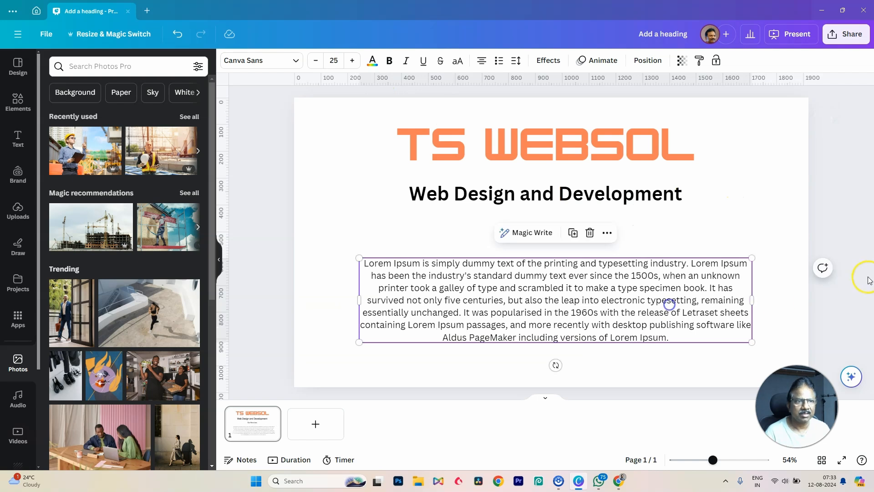
Left-align the Lorem Ipsum paragraph, and narrow its box so that it sits centred beneath Our Services.
left_click(596, 318)
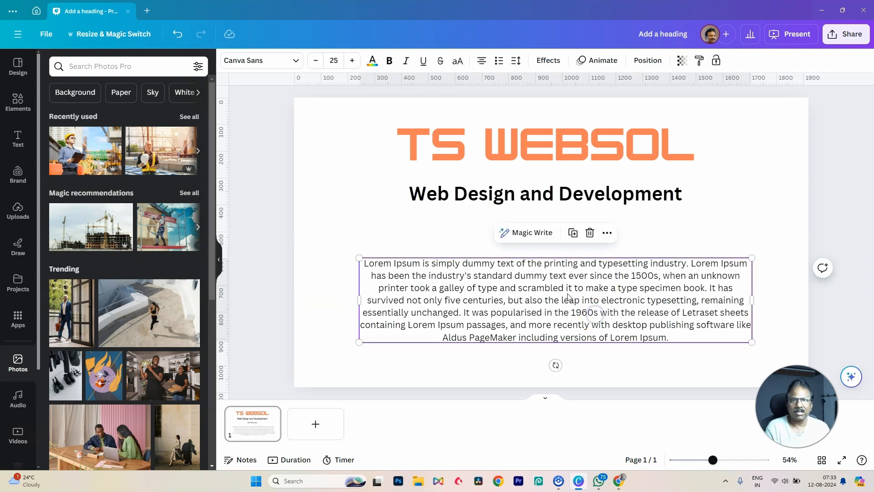
left_click(482, 61)
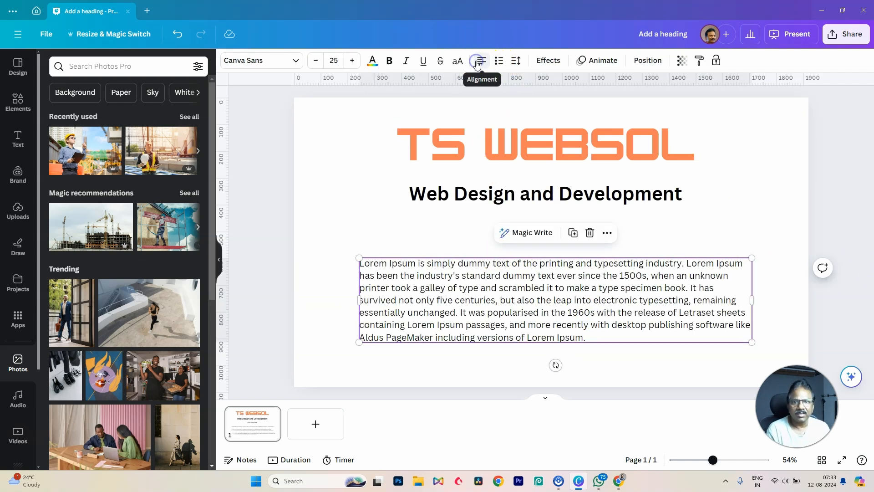
left_click(770, 265)
left_click(748, 299)
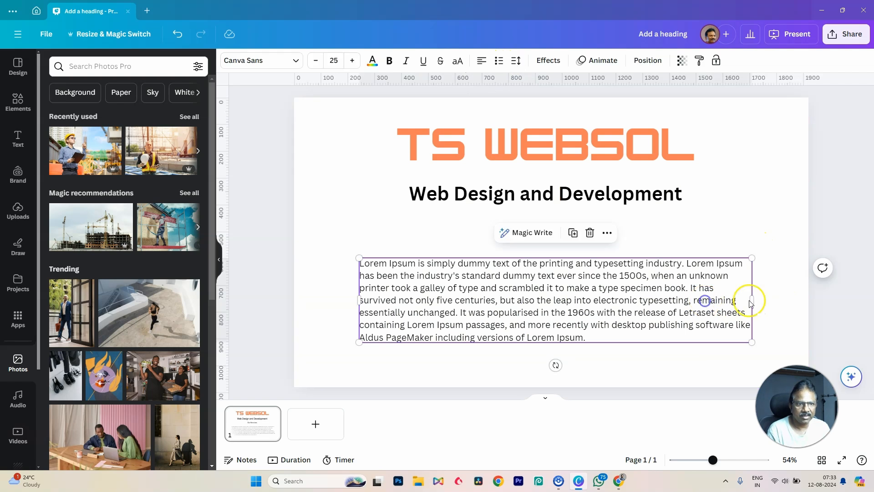
left_click_drag(752, 300, 689, 299)
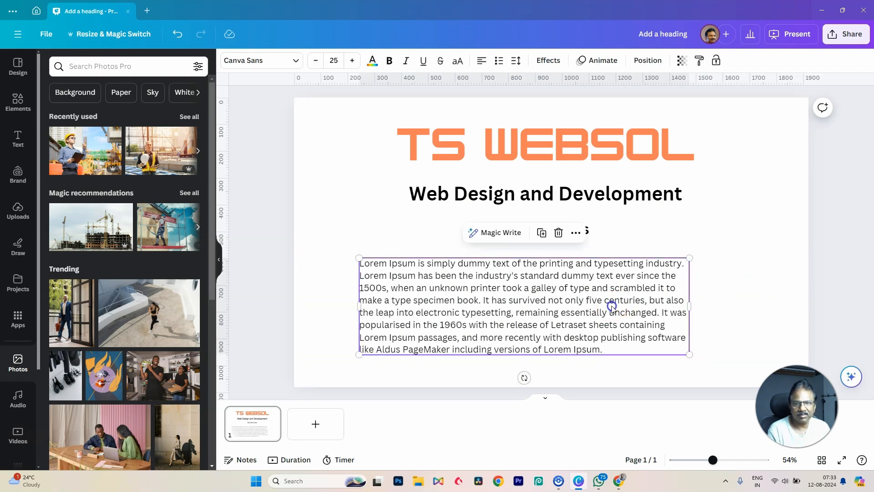
left_click_drag(602, 311, 621, 307)
left_click(737, 286)
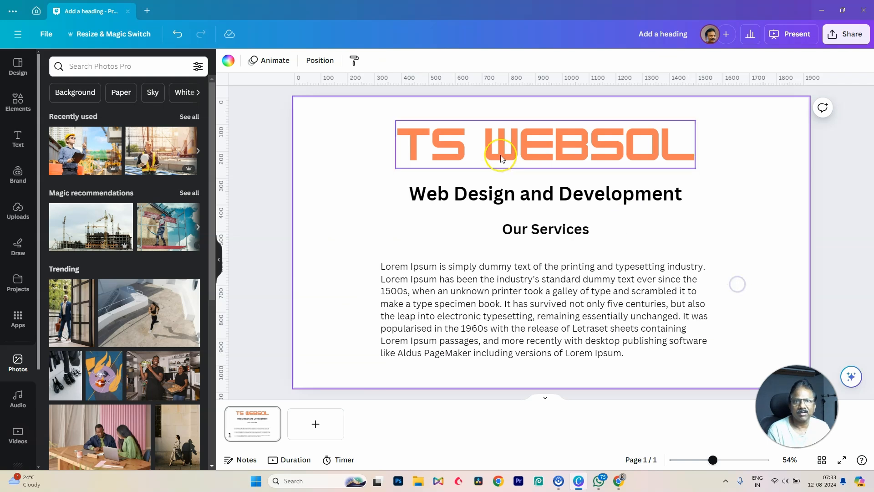
Try centred and left alignment on the Lorem Ipsum paragraph, ending on justified text.
left_click(515, 298)
left_click(483, 60)
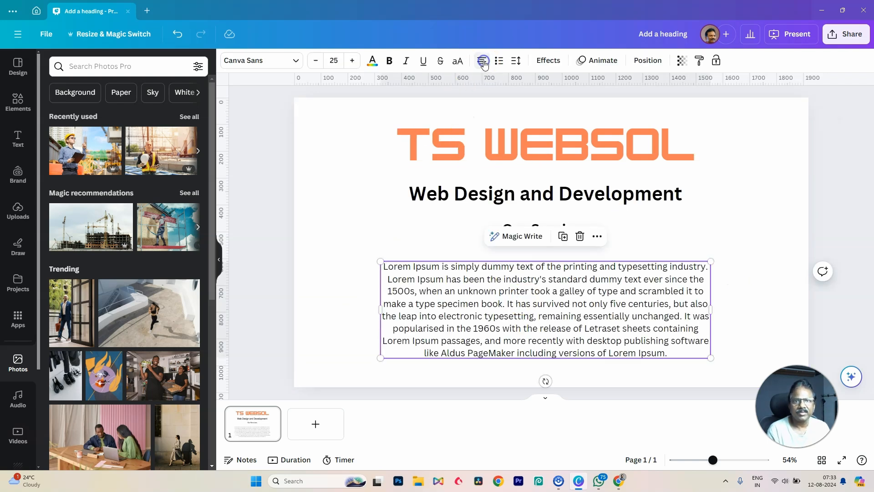
left_click(761, 263)
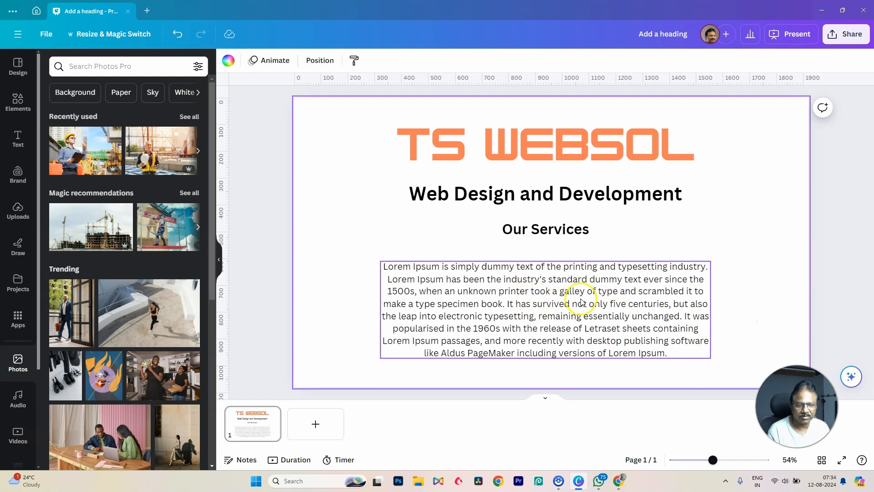
left_click(603, 291)
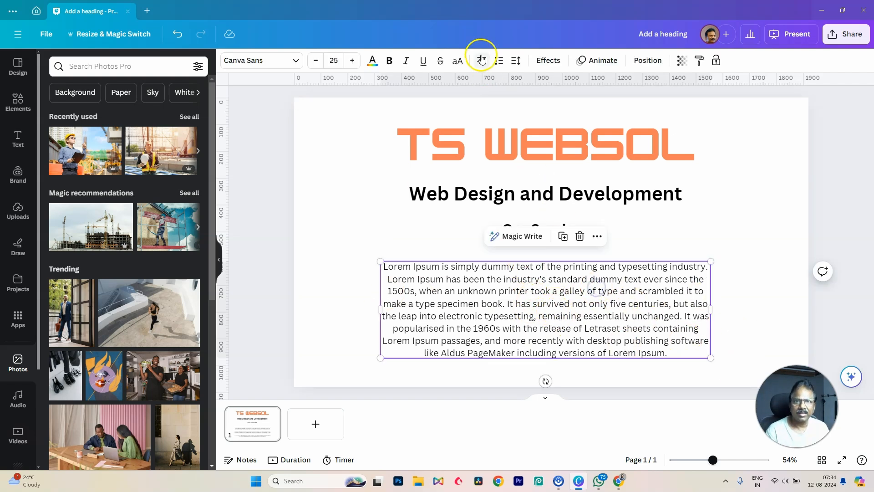
left_click(481, 60)
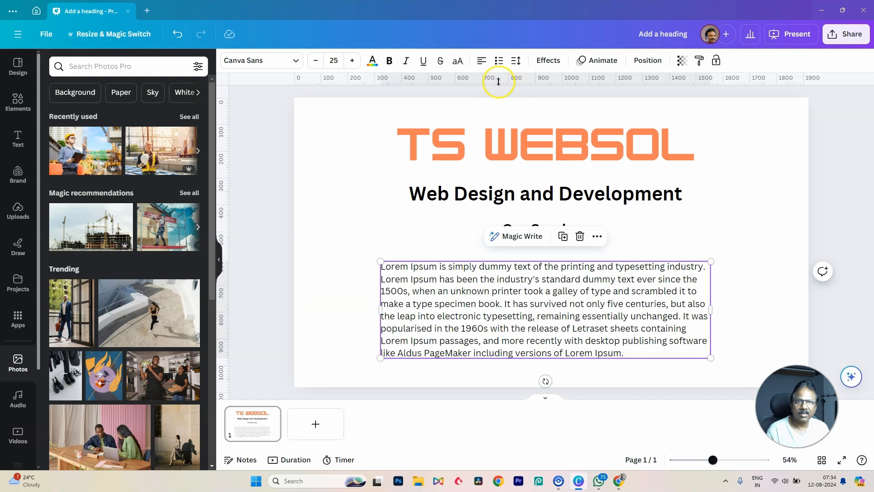
left_click(482, 60)
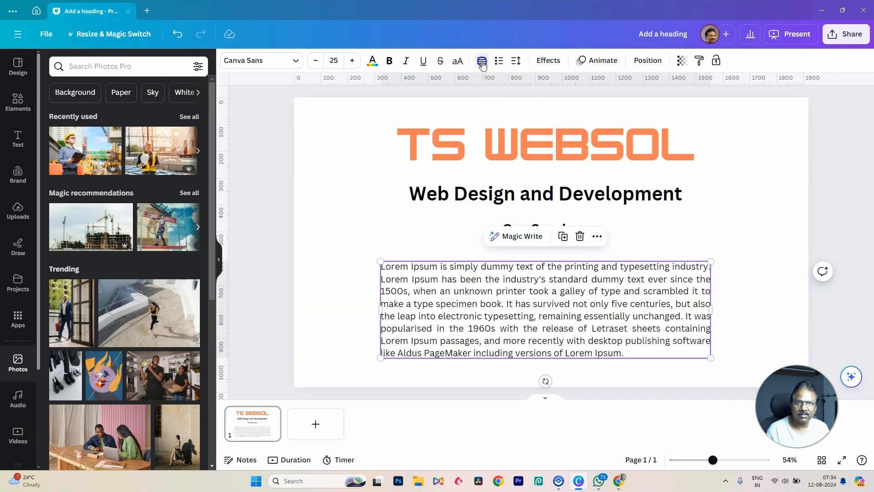
Right-align the Lorem Ipsum paragraph and move its box up and right, closer beneath Our Services.
left_click(482, 61)
left_click(761, 253)
left_click(651, 307)
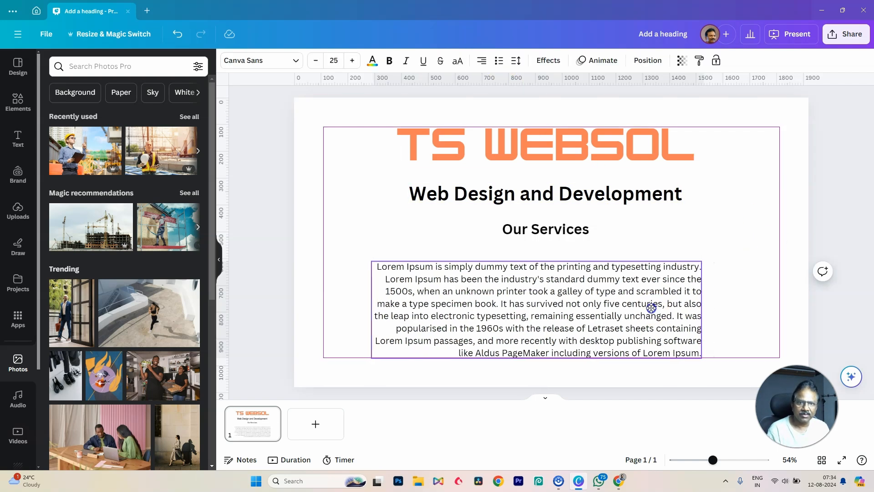
left_click_drag(650, 308, 674, 301)
left_click(775, 298)
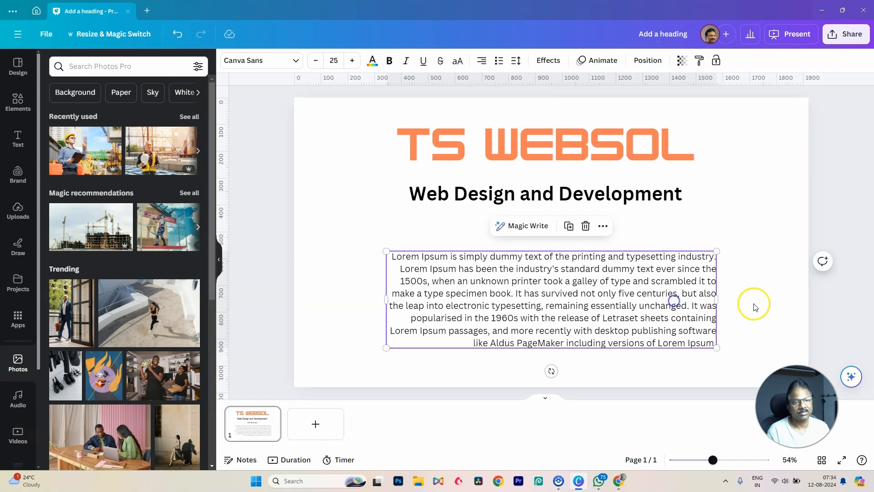
left_click(759, 302)
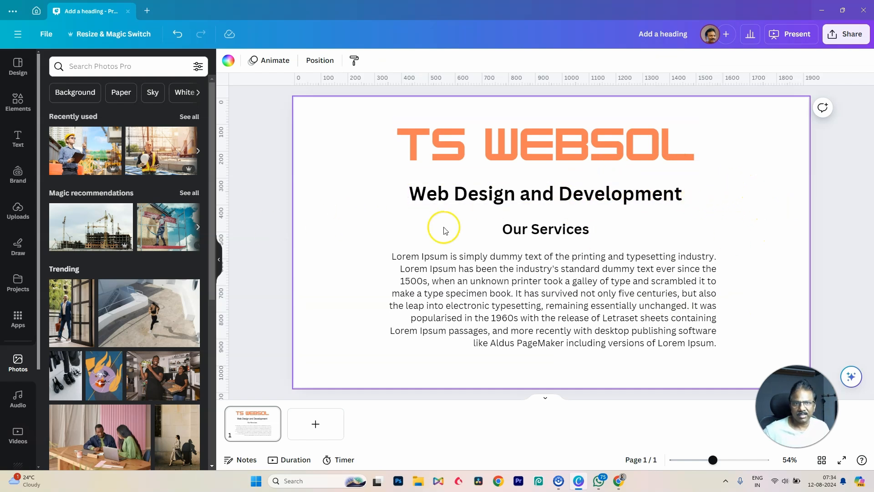
Toggle bold on the Web Design and Development subheading, ending with bold turned off.
key("ctrl+z")
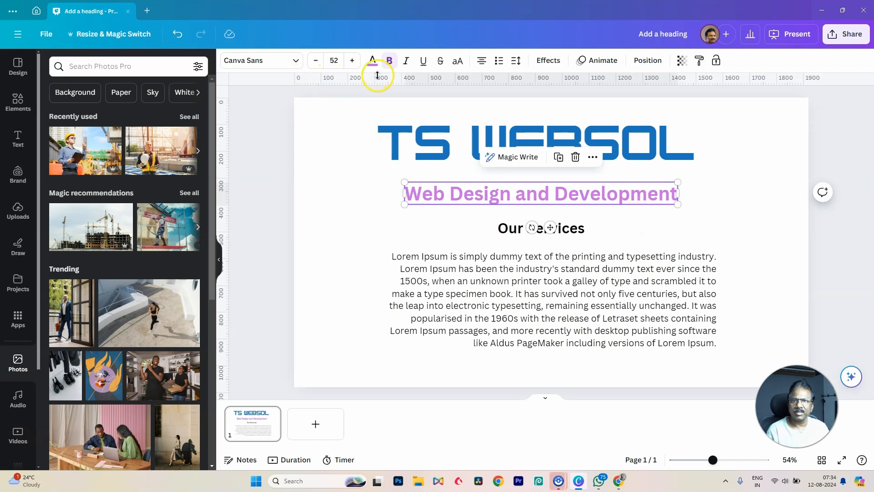
left_click(389, 65)
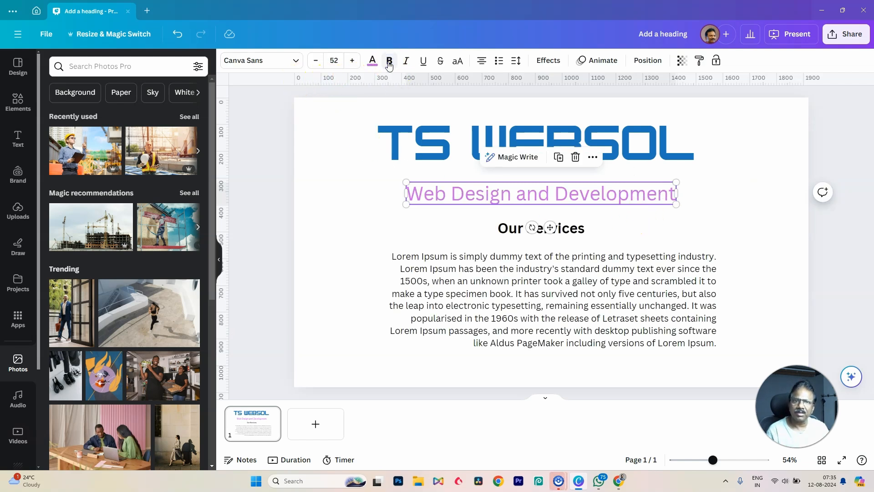
left_click(389, 65)
left_click(389, 65)
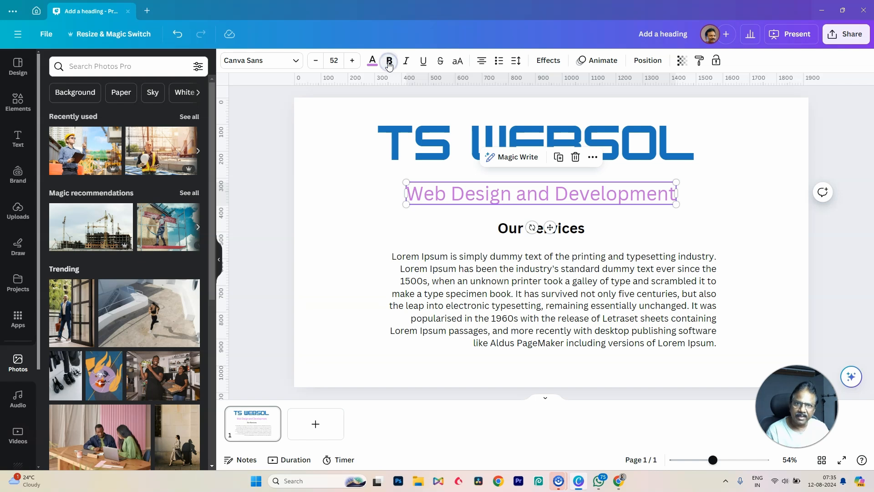
left_click(389, 61)
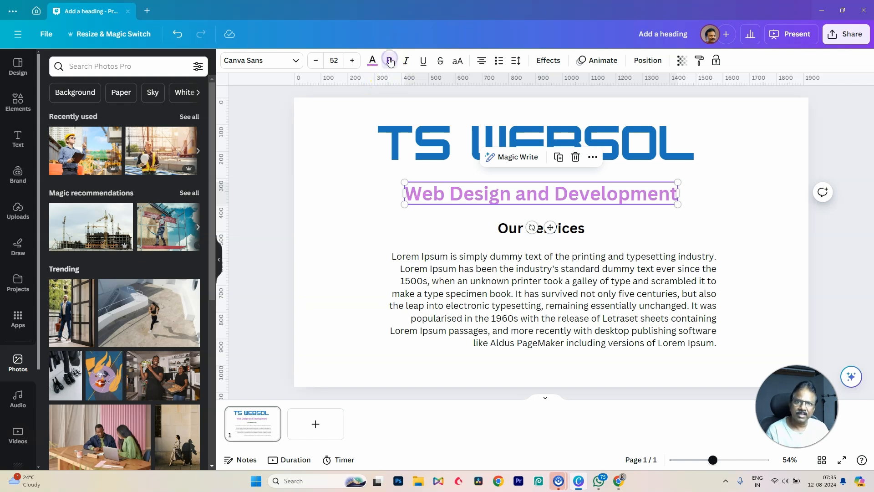
left_click(389, 61)
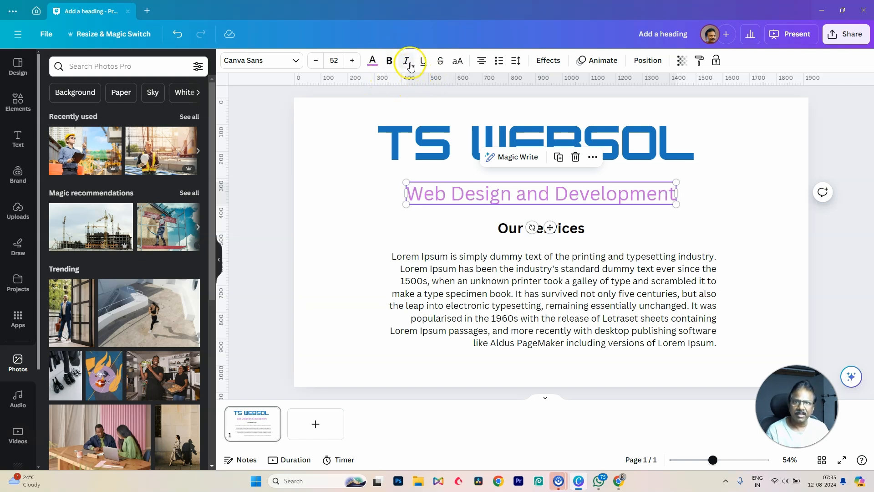
Italicise the Web Design and Development subheading, and try underline and strikethrough on it.
left_click(407, 62)
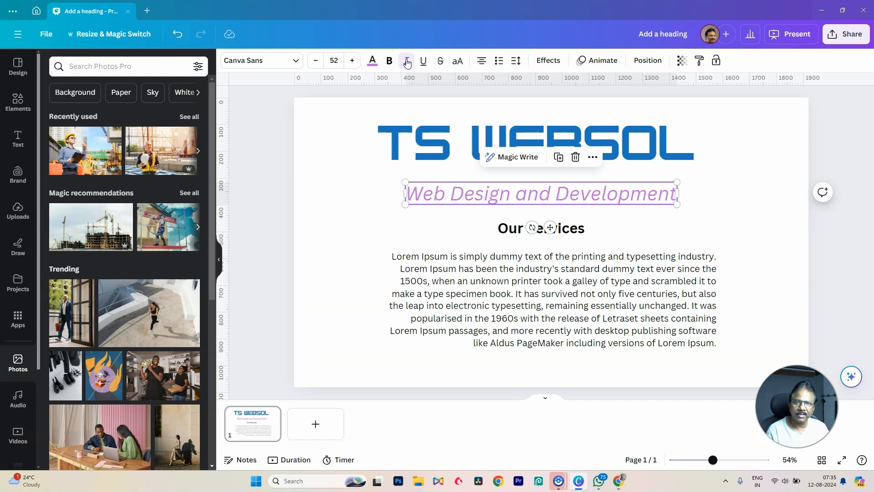
left_click(423, 66)
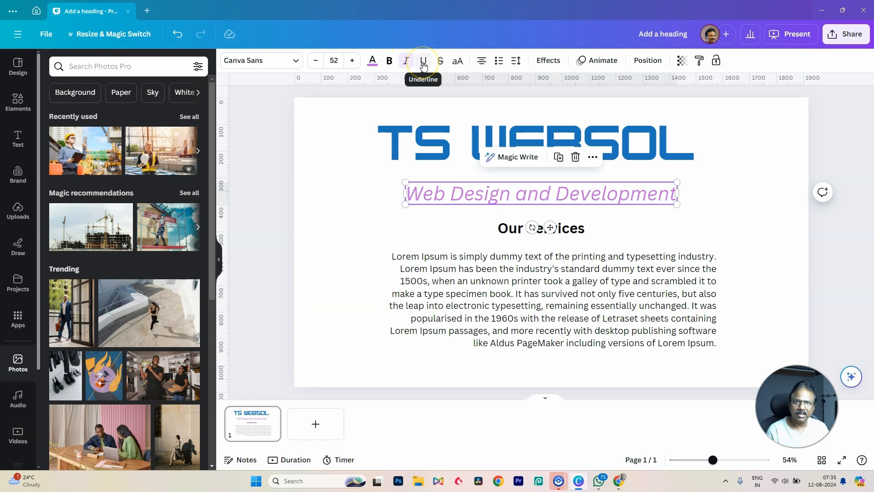
left_click(423, 66)
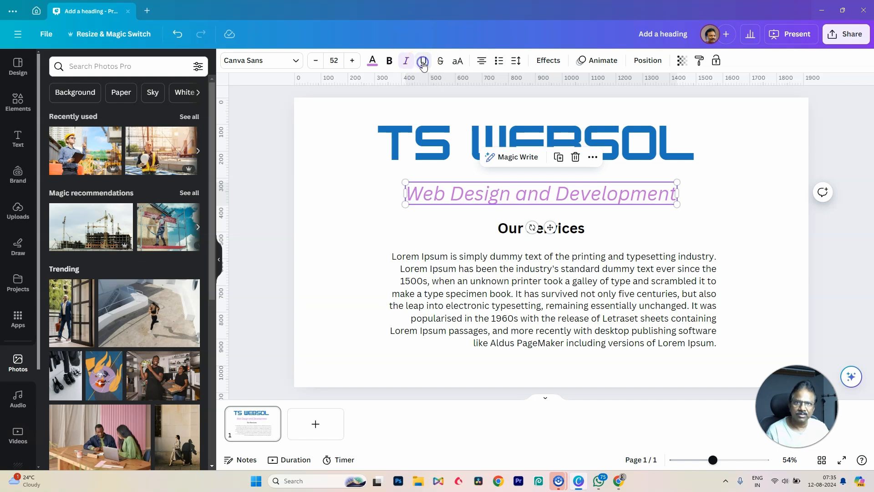
left_click(441, 64)
left_click(441, 63)
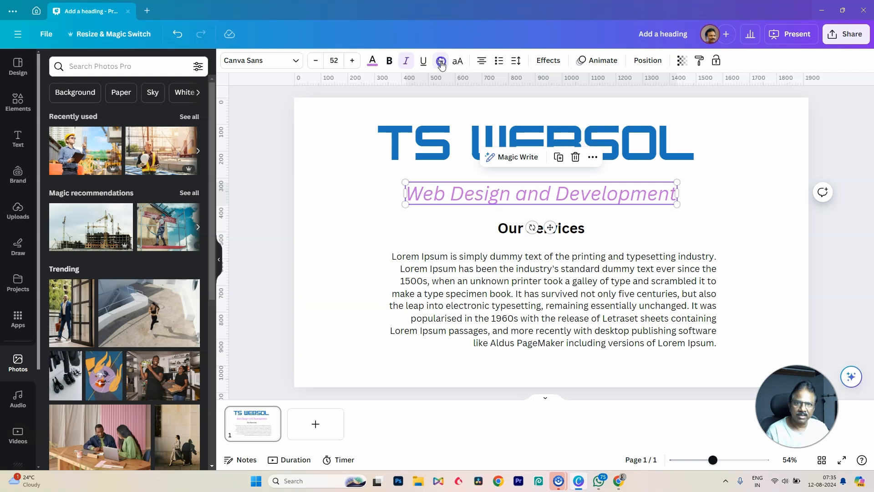
Convert the Web Design and Development subheading to uppercase and remove its italics.
left_click(776, 234)
left_click(651, 200)
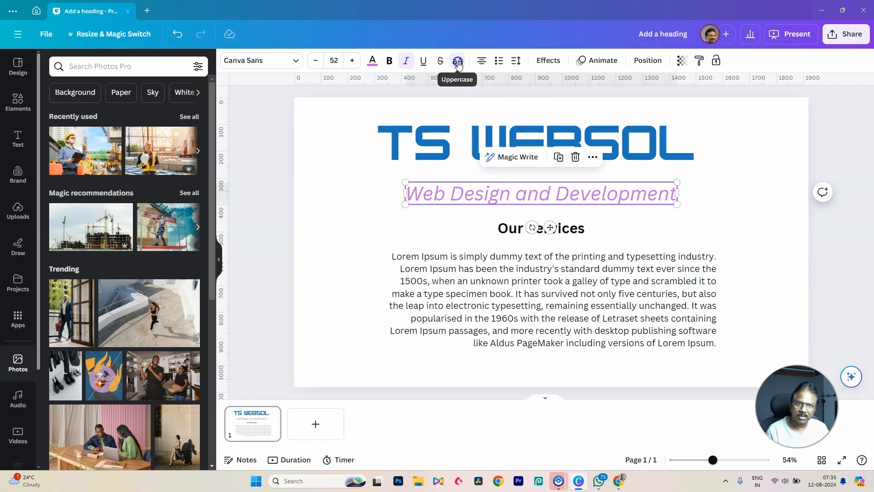
left_click(457, 62)
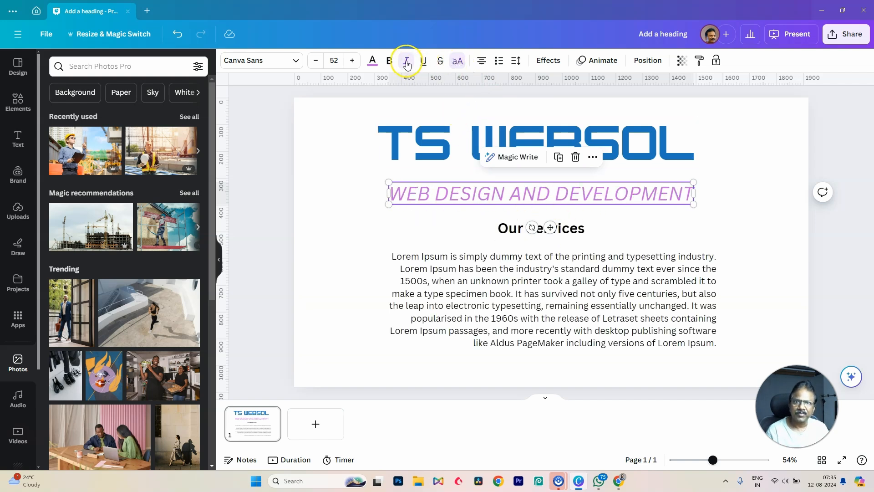
left_click(405, 60)
left_click(737, 218)
left_click(672, 203)
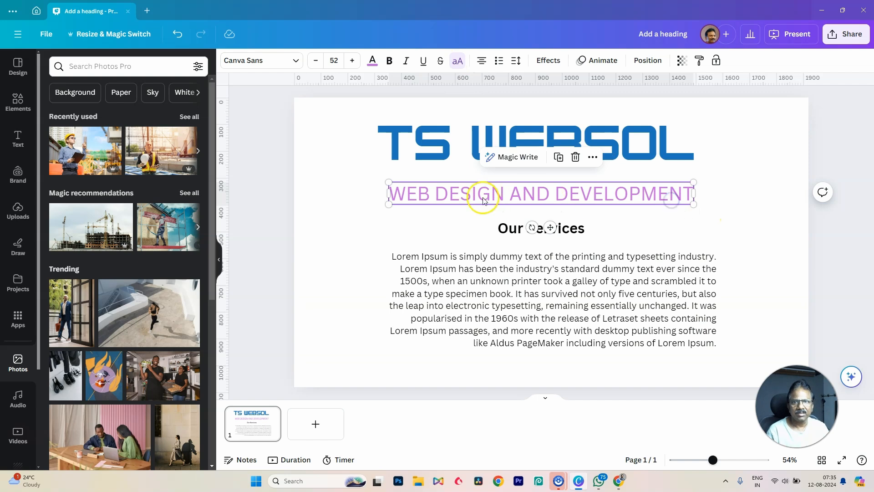
Scale the Web Design and Development subheading down to font size 48.6 and move it left, centred beneath TS Websol.
left_click_drag(388, 182, 409, 184)
left_click(781, 233)
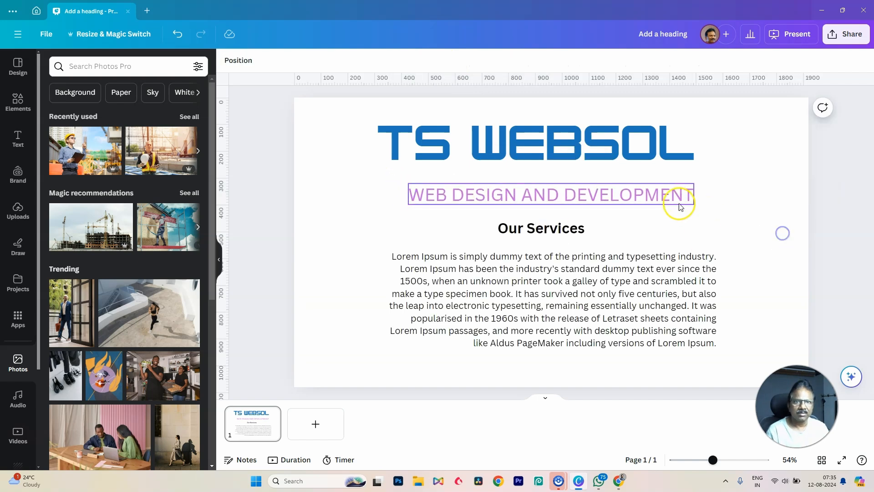
left_click_drag(680, 206, 665, 201)
left_click(738, 197)
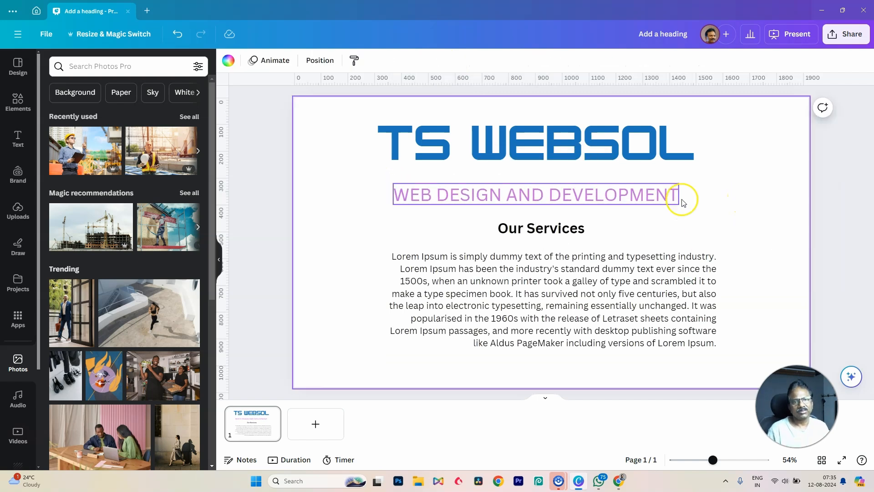
left_click(627, 195)
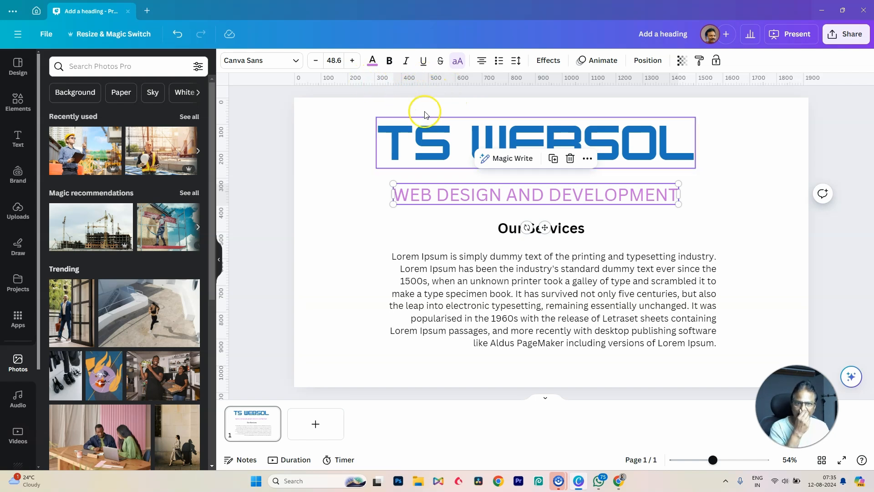
left_click(719, 192)
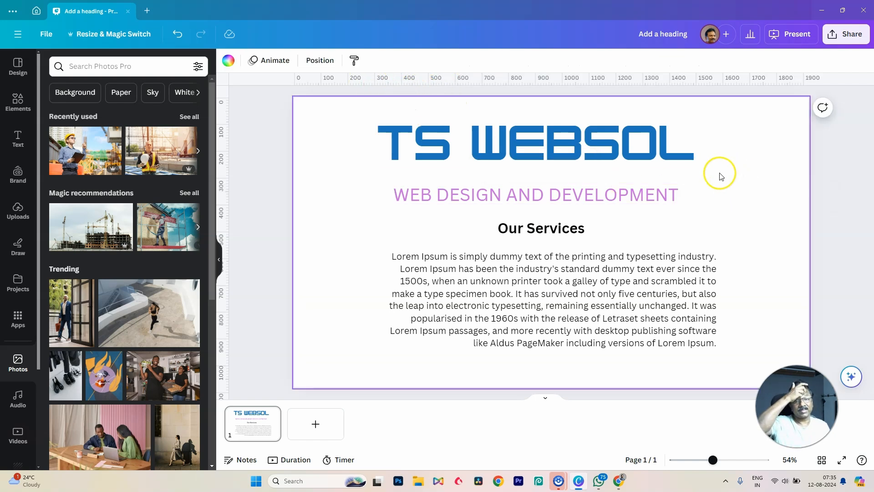
Justify the Lorem Ipsum paragraph and shift it slightly left to line up under the TS Websol heading.
left_click(640, 282)
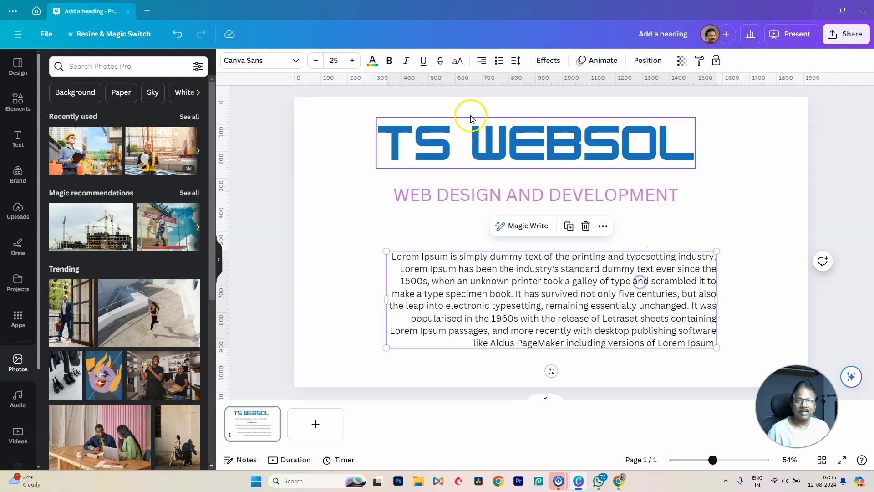
left_click(481, 60)
left_click(714, 186)
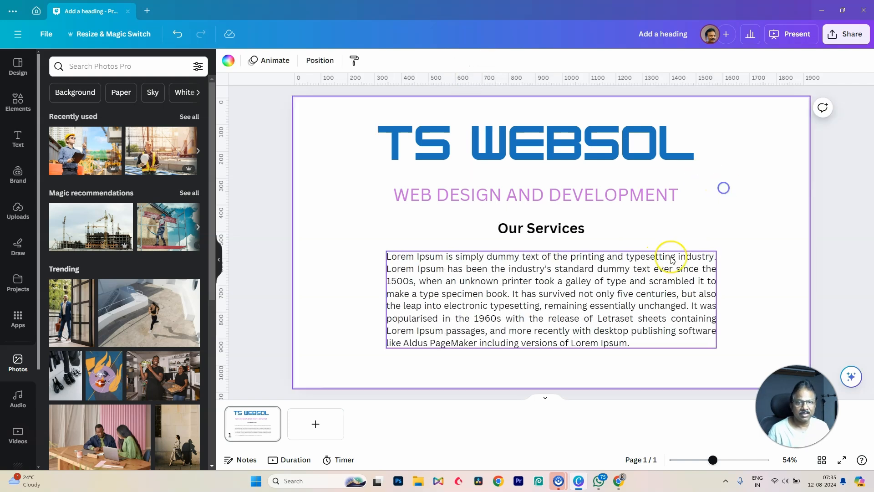
left_click_drag(642, 273, 634, 273)
left_click(751, 238)
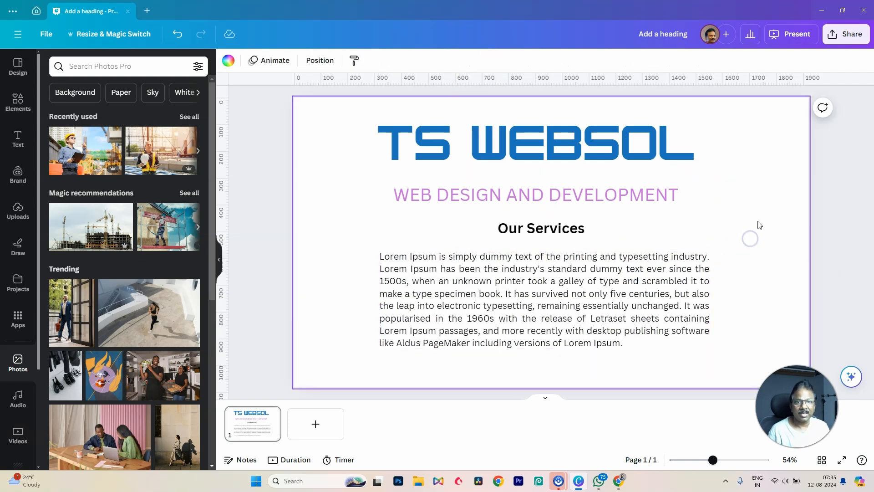
Turn off uppercase on the Web Design and Development subheading.
left_click(624, 202)
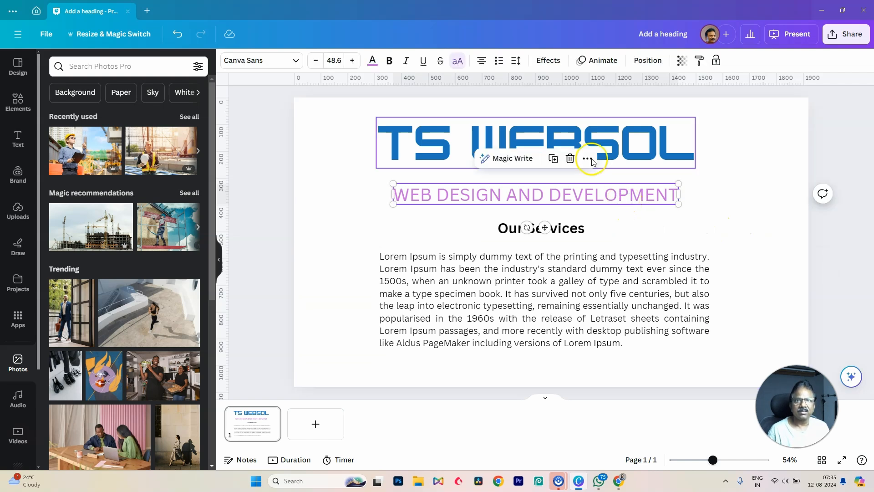
left_click(459, 62)
left_click(728, 202)
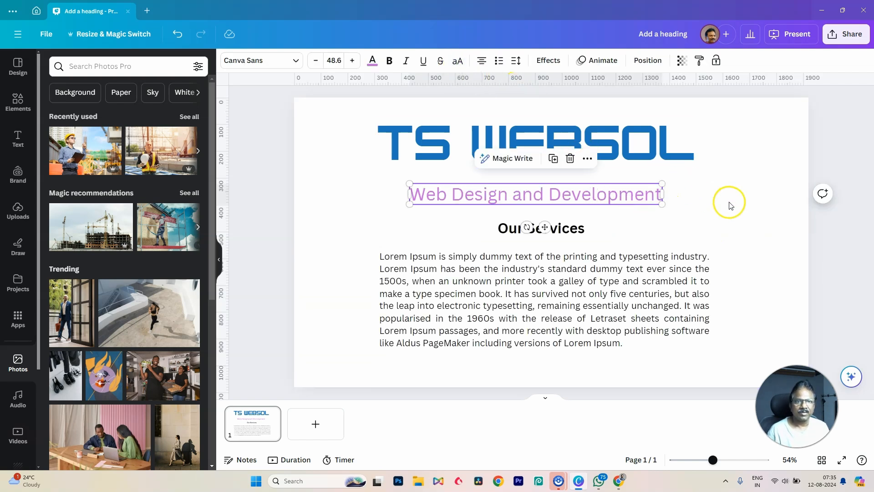
left_click(620, 197)
left_click(586, 237)
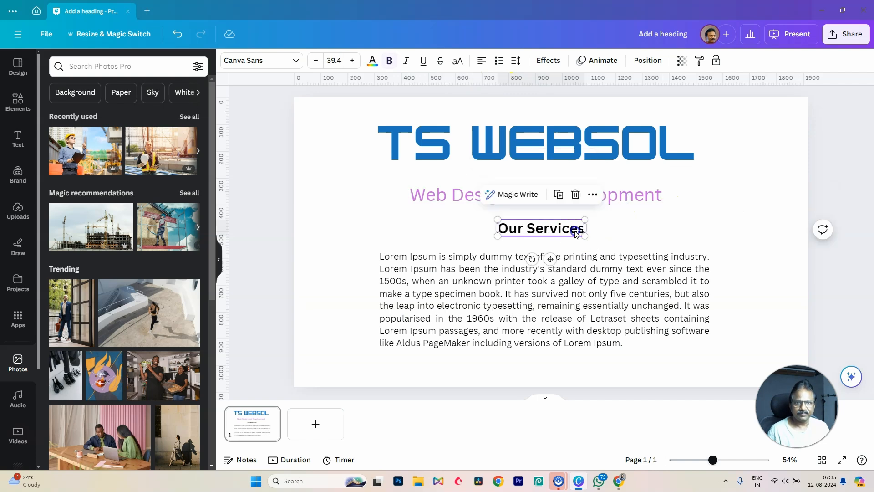
left_click(630, 196)
left_click(787, 197)
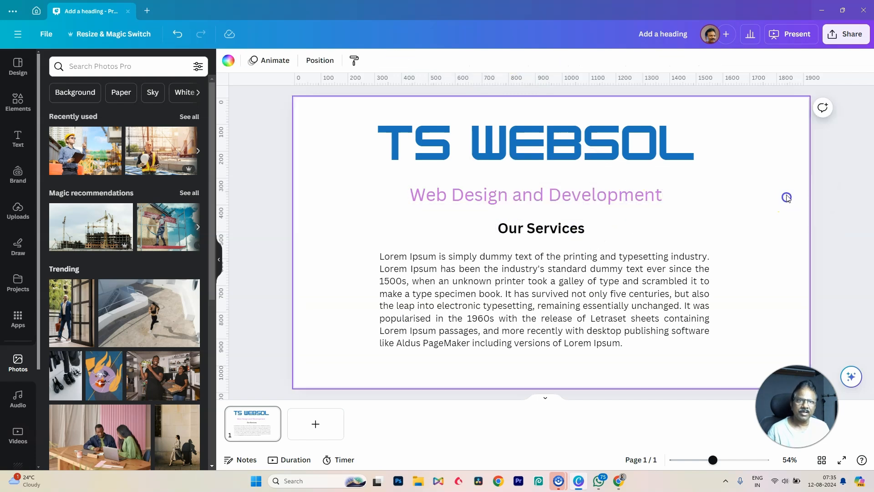
left_click(641, 197)
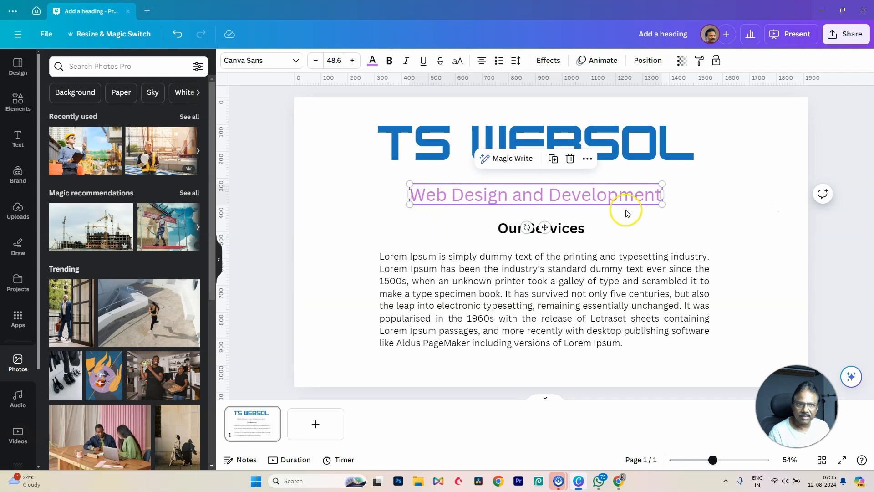
Tighten the TS Websol heading's letter spacing to -9.
left_click(642, 144)
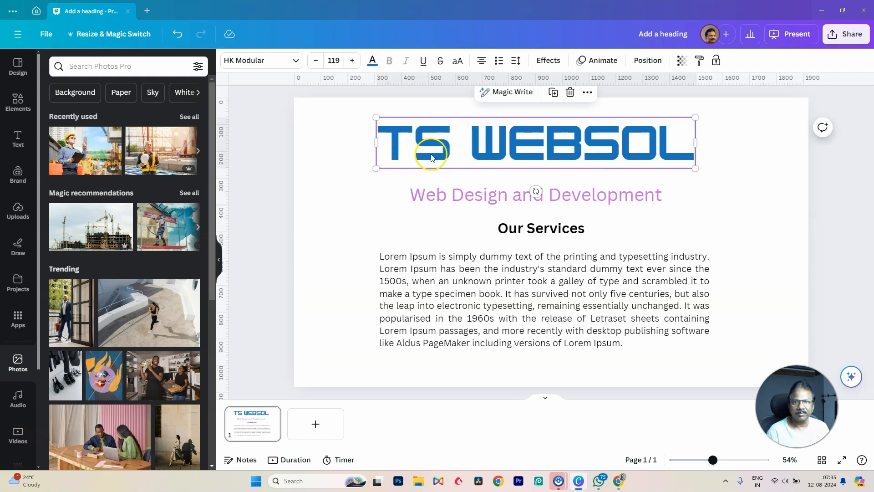
left_click(516, 61)
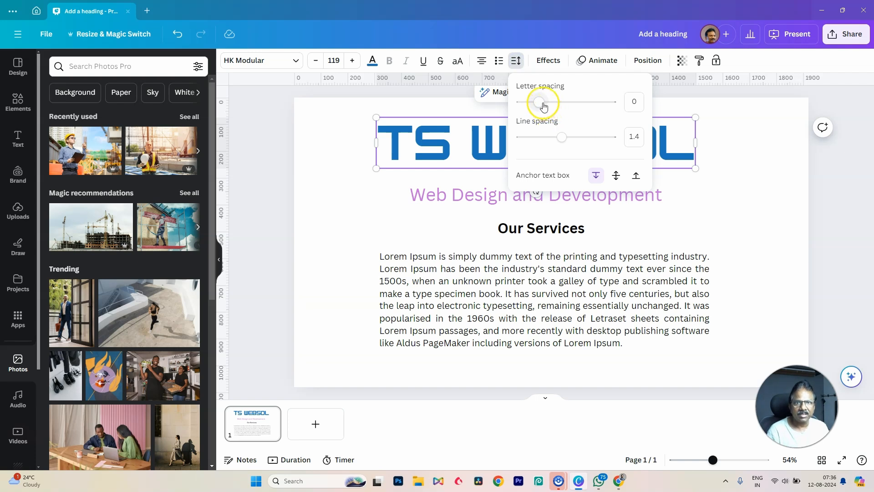
mouse_move(544, 106)
left_mouse_down()
mouse_move(594, 103)
mouse_move(528, 103)
mouse_move(552, 103)
mouse_move(529, 106)
mouse_move(544, 105)
mouse_move(539, 111)
left_mouse_up()
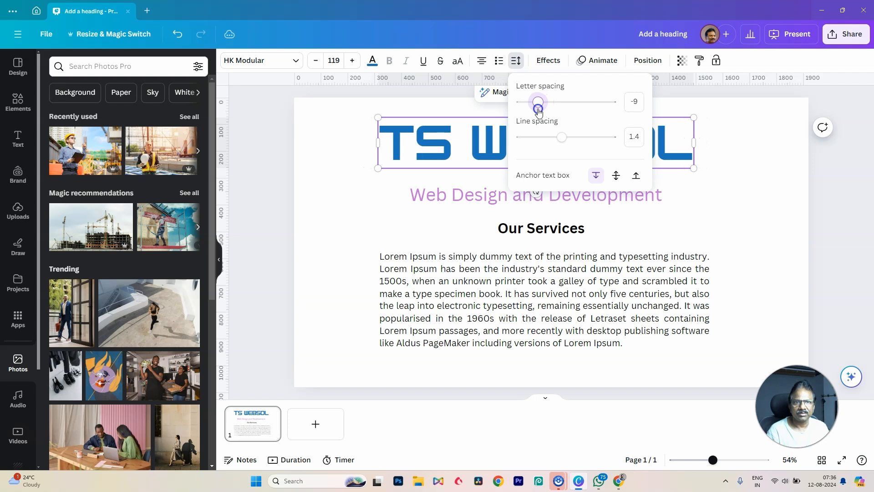
left_click(718, 200)
Set the Lorem Ipsum paragraph's line spacing to 1.57 and shift its box slightly left and up.
left_click(633, 290)
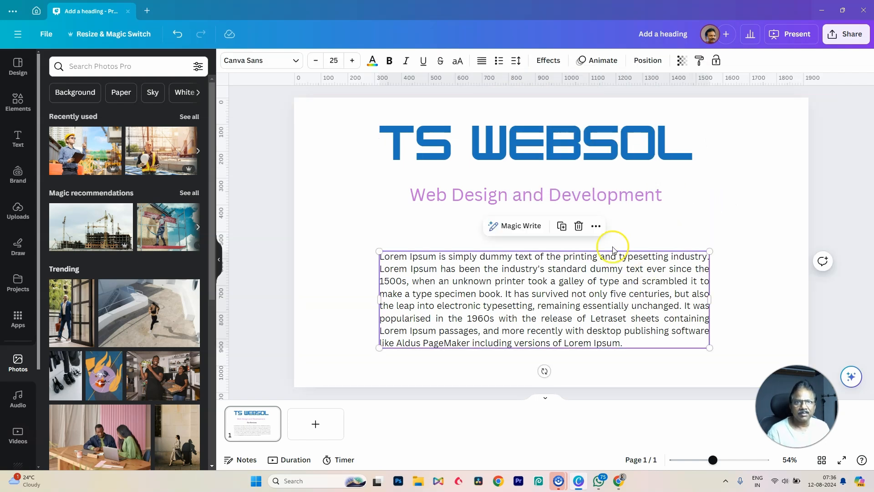
left_click(516, 60)
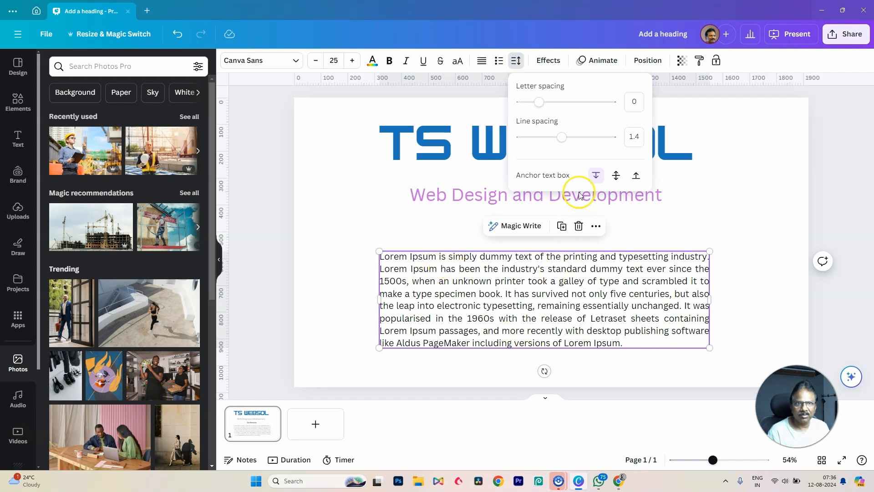
mouse_move(559, 139)
left_mouse_down()
mouse_move(540, 142)
mouse_move(587, 137)
mouse_move(575, 141)
left_mouse_up()
left_click_drag(573, 142, 570, 142)
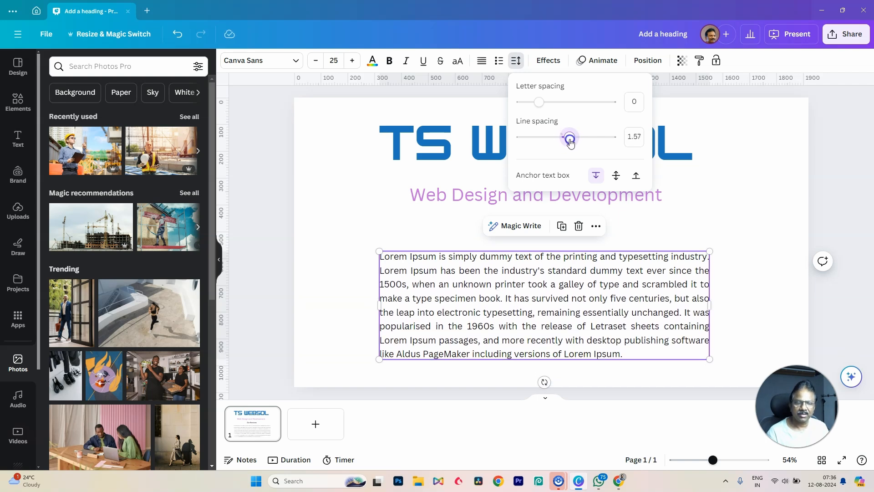
left_click(743, 191)
left_click_drag(659, 295, 656, 293)
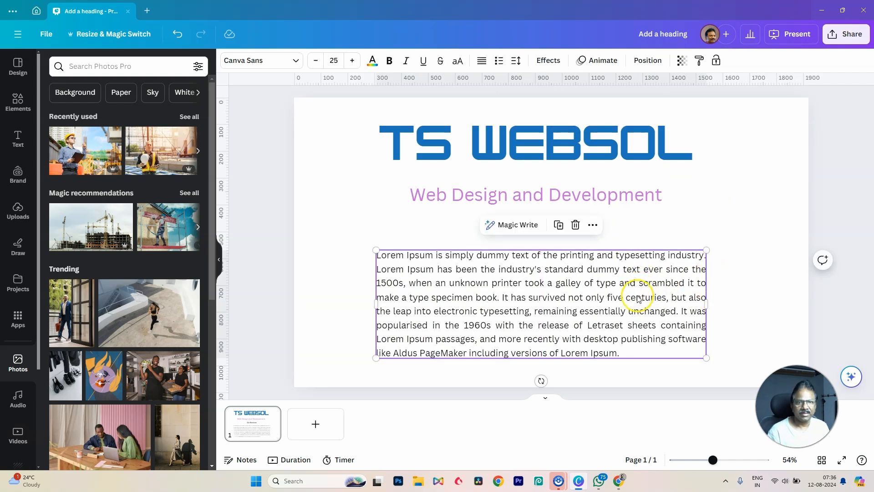
left_click(744, 294)
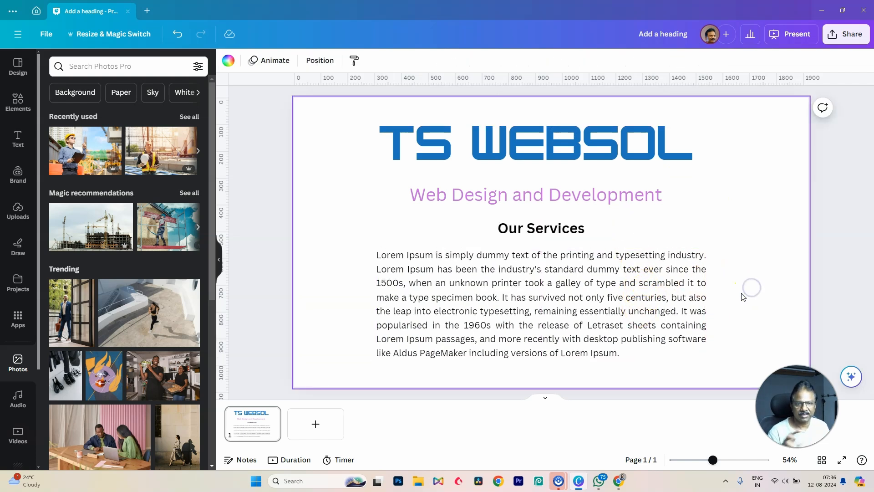
Undo the justified alignment and latest spacing and position changes on the Lorem Ipsum paragraph.
left_click(647, 308)
key("ctrl+z")
left_click(741, 271)
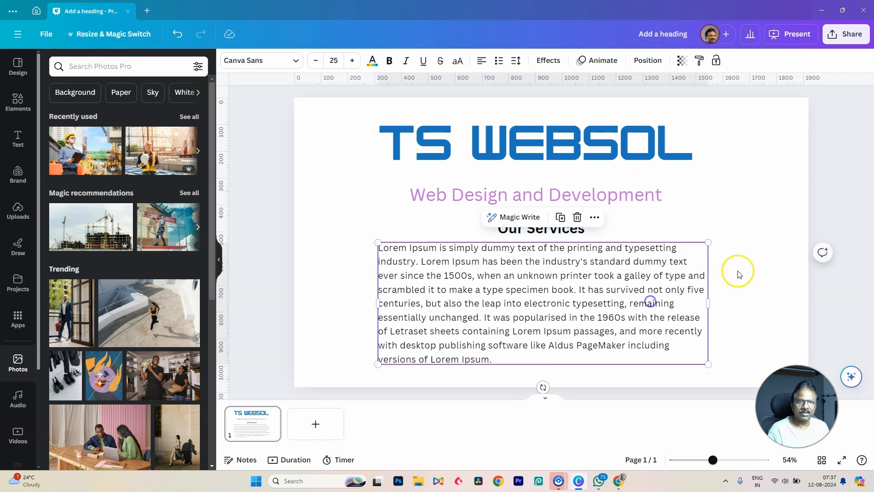
Review the page's text boxes and the TS Websol heading's letter and line spacing settings.
left_click(656, 199)
left_click(723, 205)
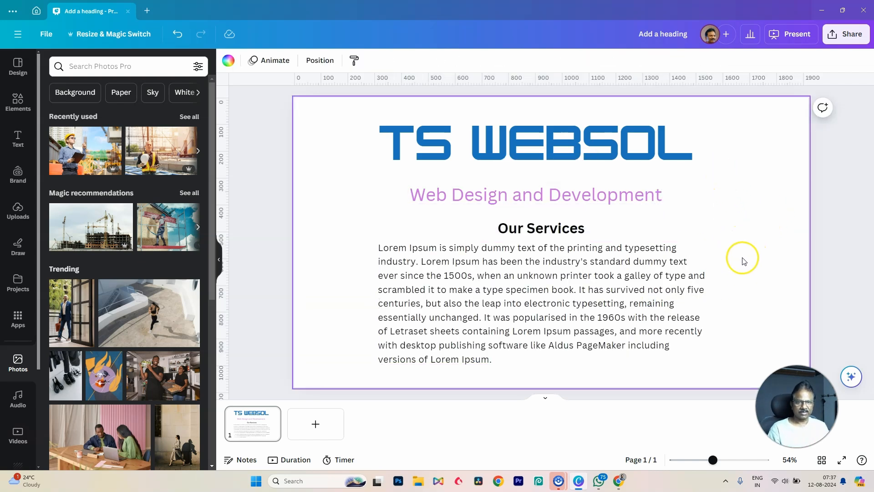
left_click(555, 235)
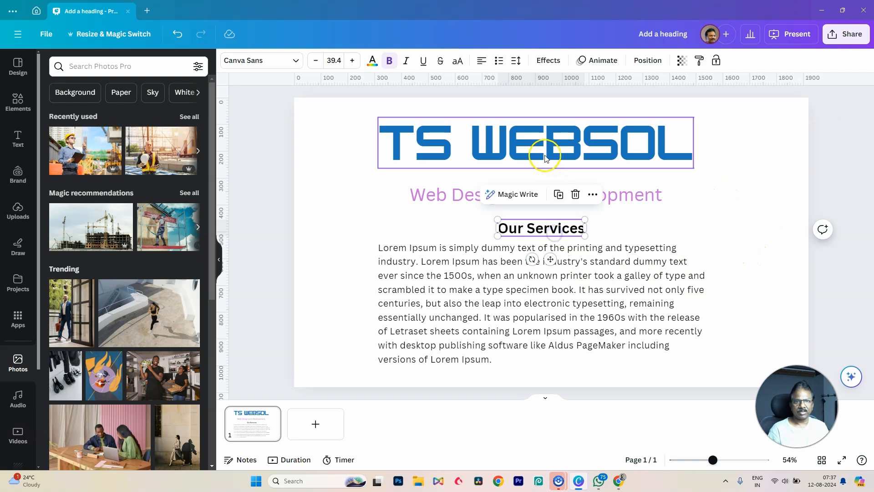
left_click(731, 197)
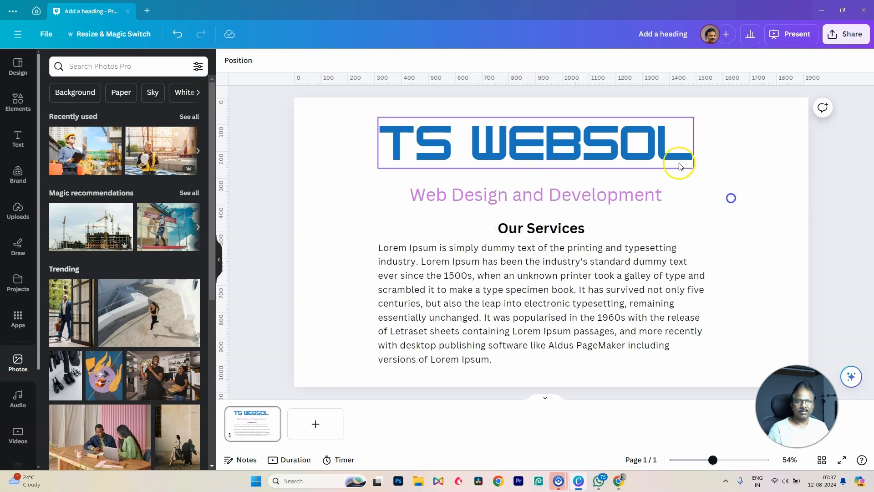
left_click(628, 142)
left_click(638, 196)
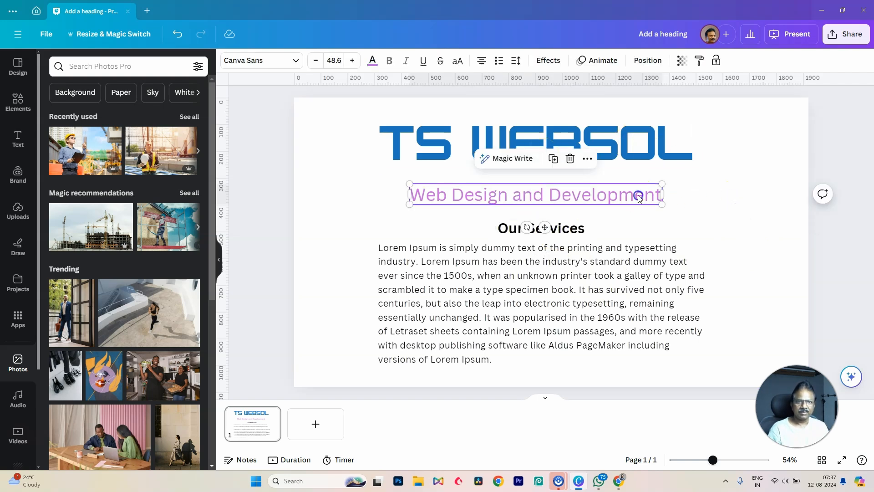
left_click(628, 294)
left_click(738, 216)
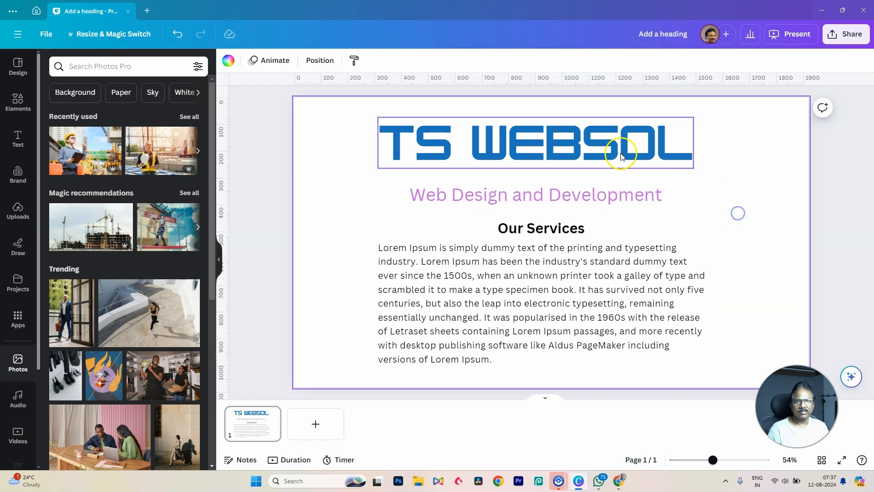
left_click(602, 147)
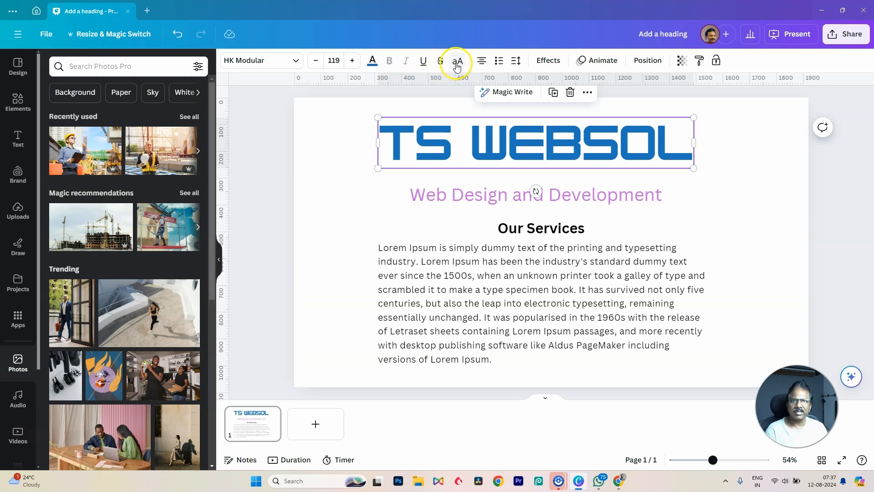
left_click(516, 62)
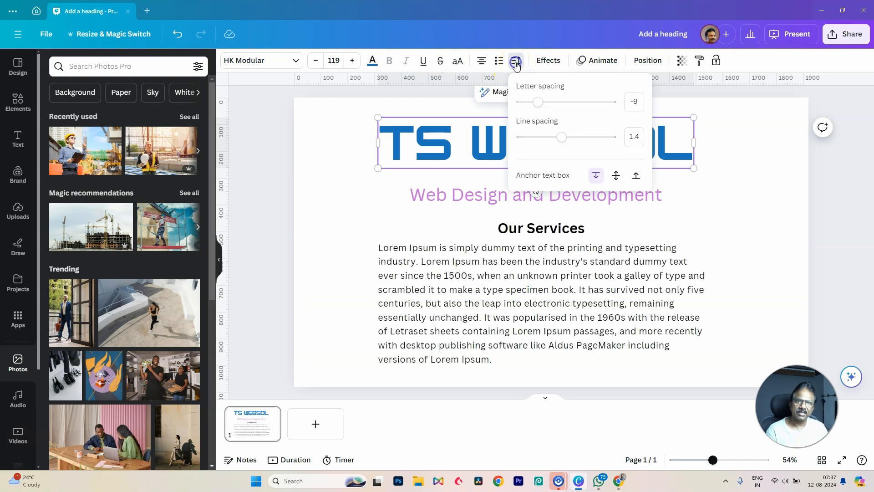
left_click(758, 173)
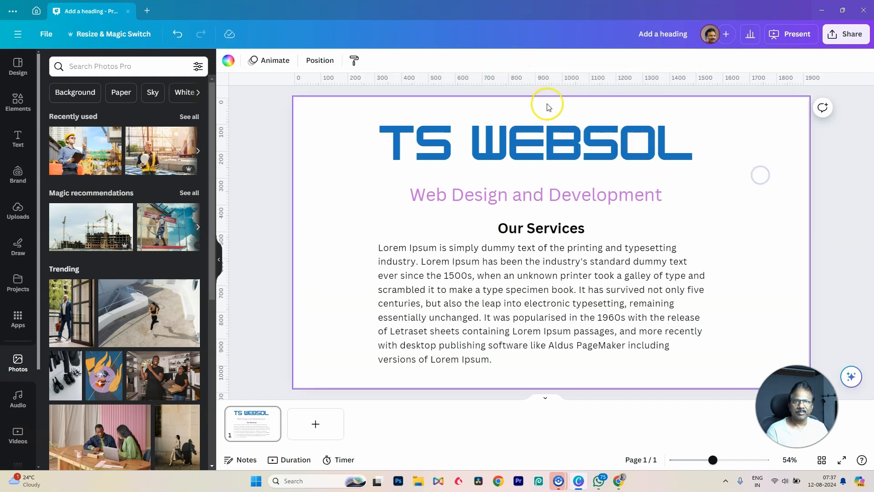
Bullet the Lorem Ipsum text, shorten it to "Lorem Ipsum is simply dummy" and add four filler lines ending with "sdfsdkljfklsd".
left_click(545, 290)
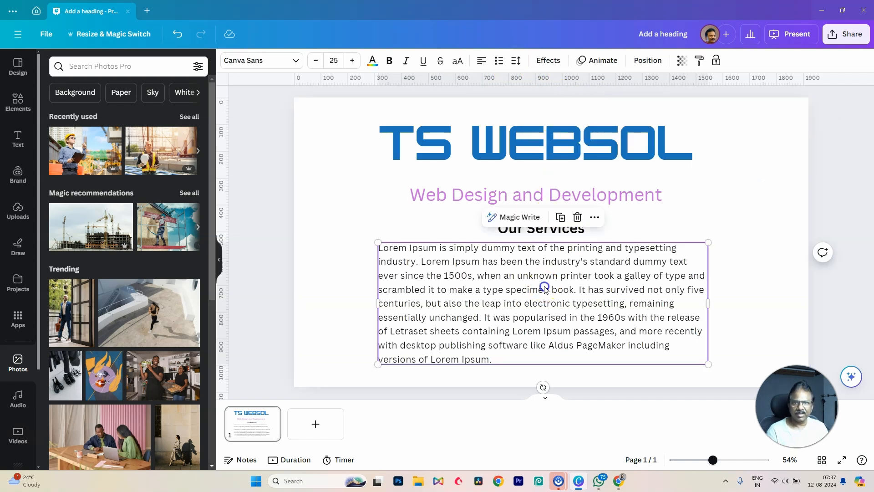
left_click(500, 61)
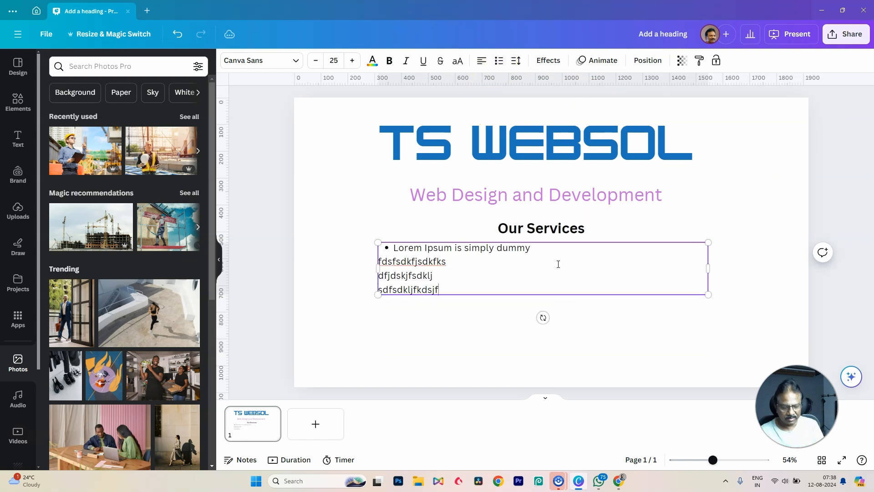
key("Return")
type("sdfsdkljfklsd")
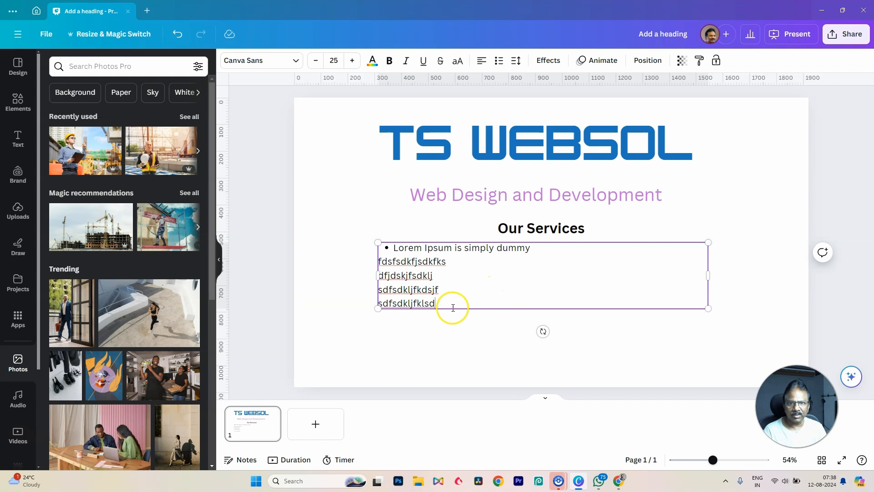
Format all five lines below the Our Services subheading as a bulleted list.
left_click_drag(451, 307, 388, 247)
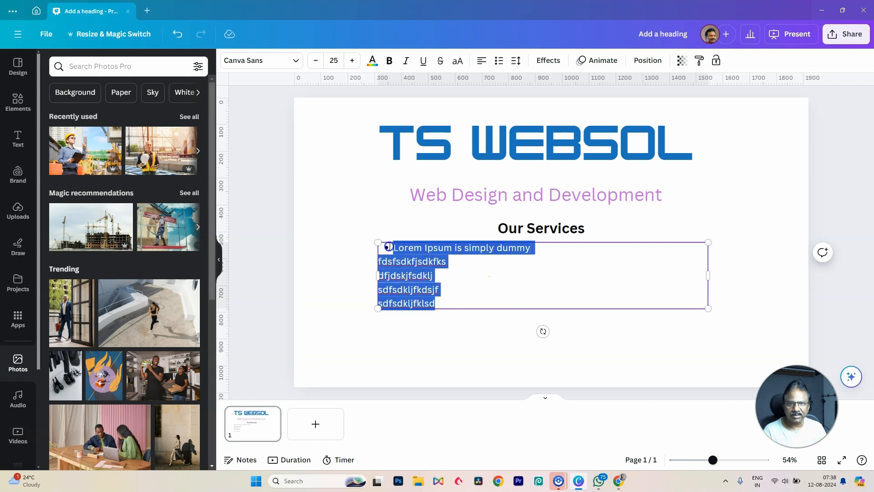
left_click(499, 60)
left_click(776, 295)
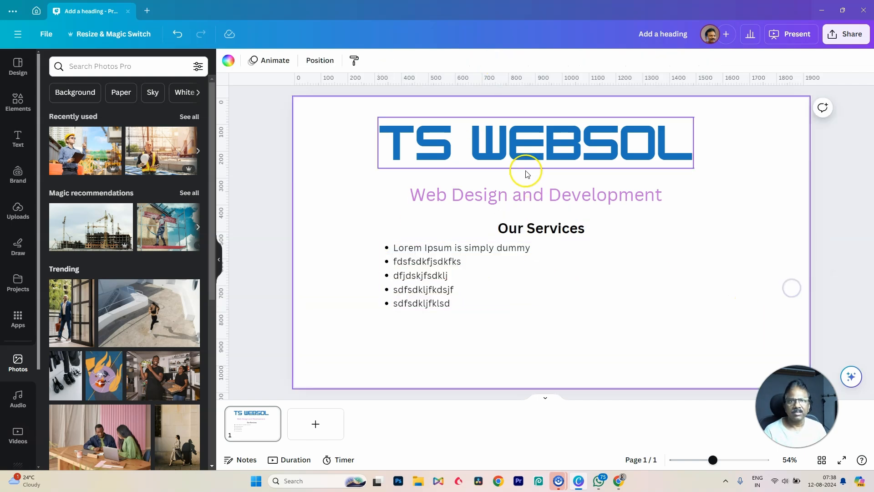
Try numbered and plain formatting on the five-line list and return it to bullets.
left_click(446, 261)
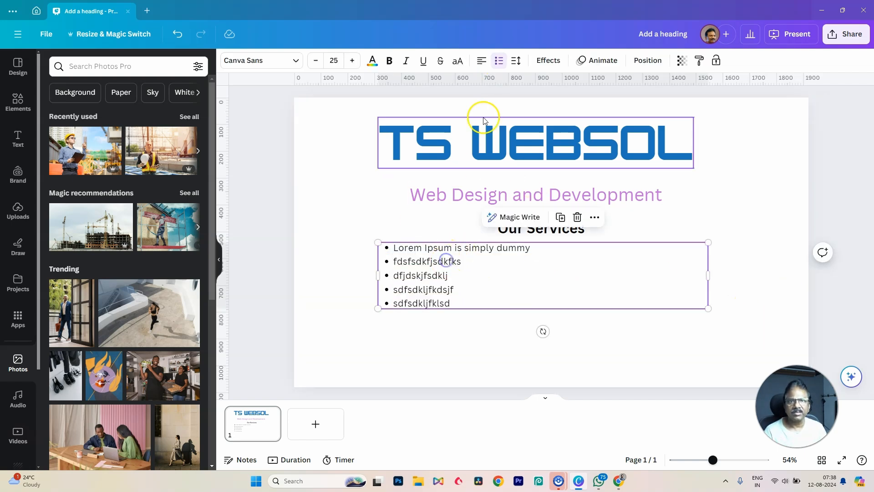
left_click(500, 60)
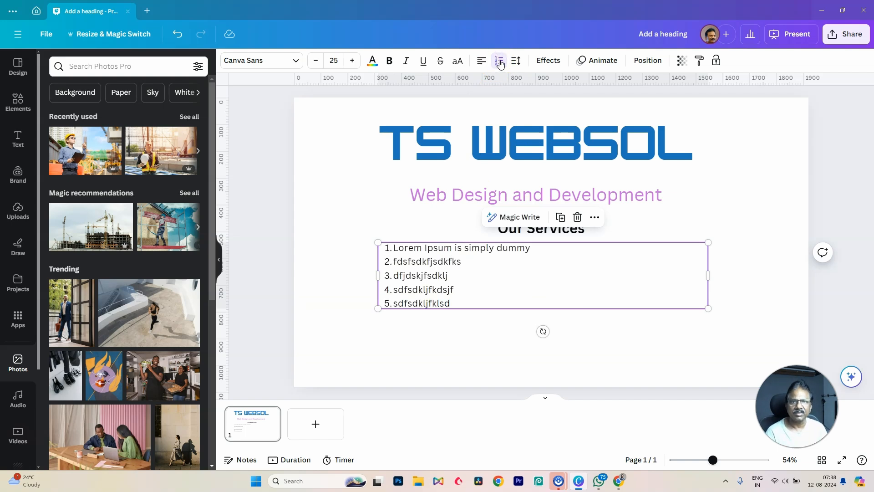
left_click(499, 60)
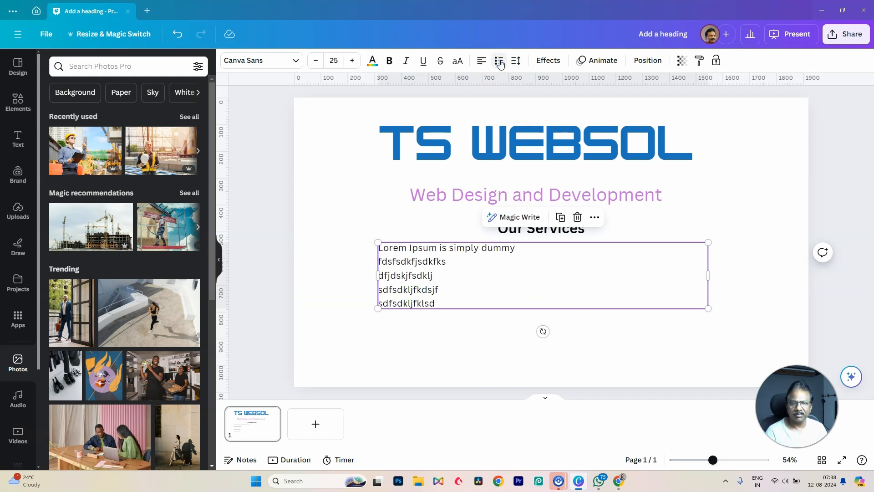
left_click(499, 62)
left_click(776, 248)
Narrow the bulleted list's text box and move it to the page's middle, slightly lower under Our Services.
left_click_drag(550, 277, 555, 280)
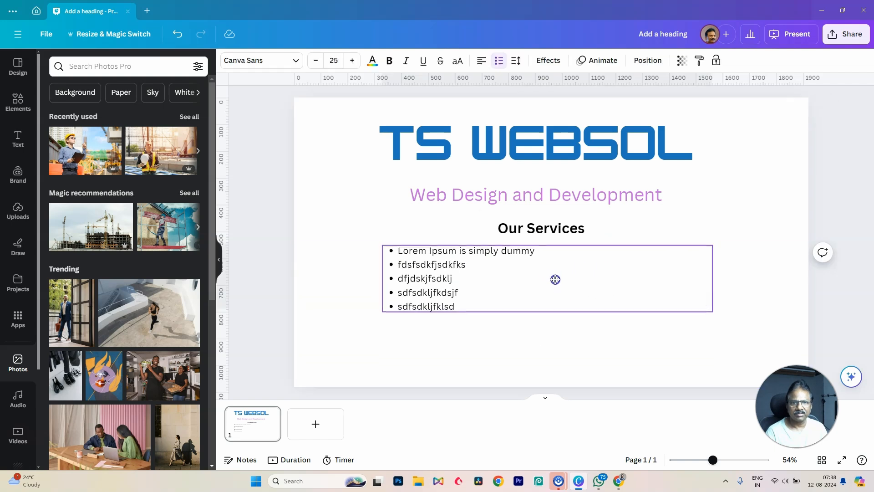
left_click_drag(715, 286, 629, 287)
left_click_drag(447, 288, 496, 296)
left_click(763, 274)
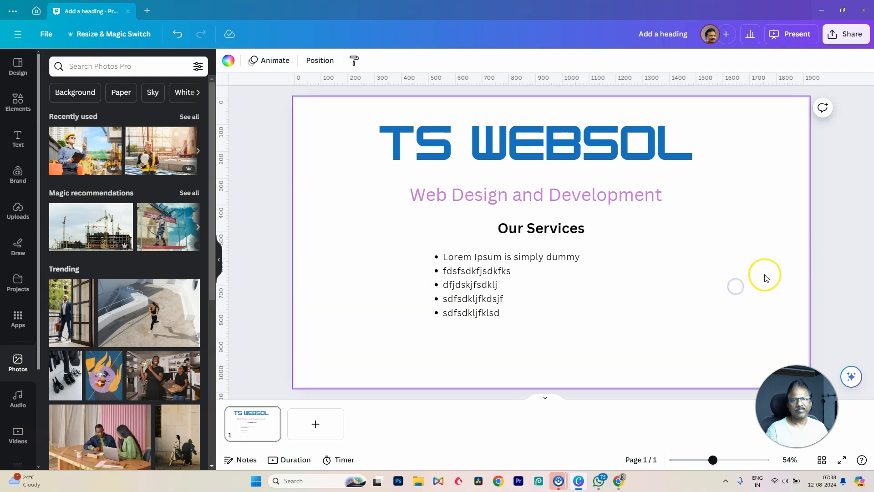
left_click(644, 160)
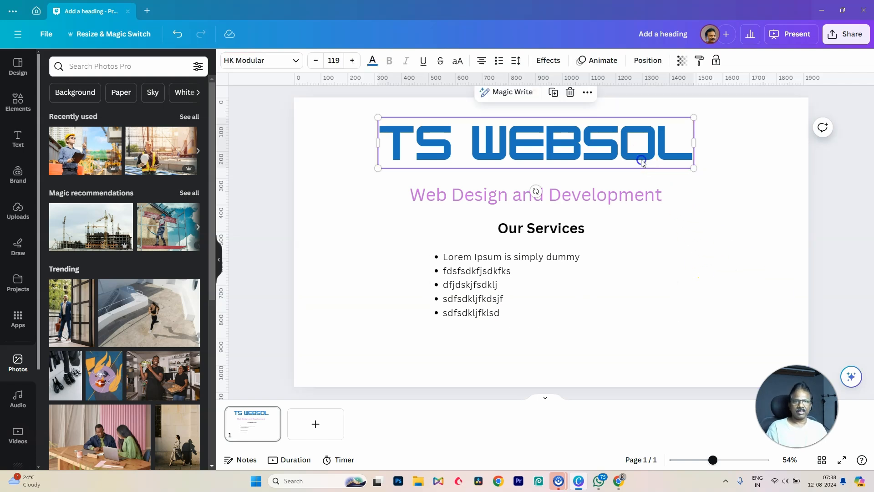
left_click(651, 200)
left_click(579, 231)
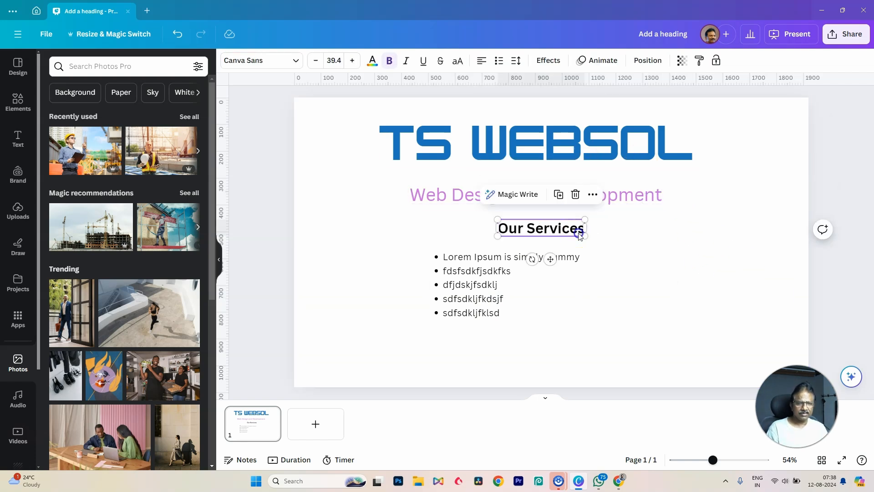
left_click(626, 240)
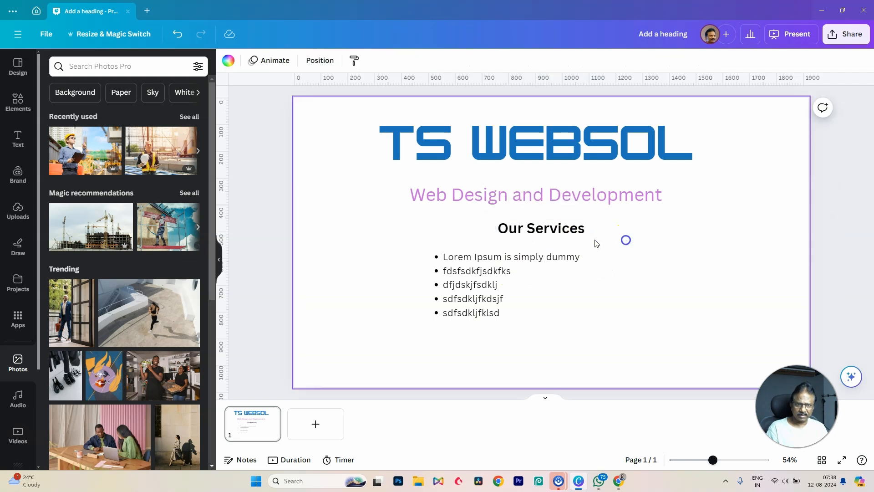
Delete the Our Services subheading and undo the deletion.
left_click(558, 231)
key("Delete")
left_click(494, 273)
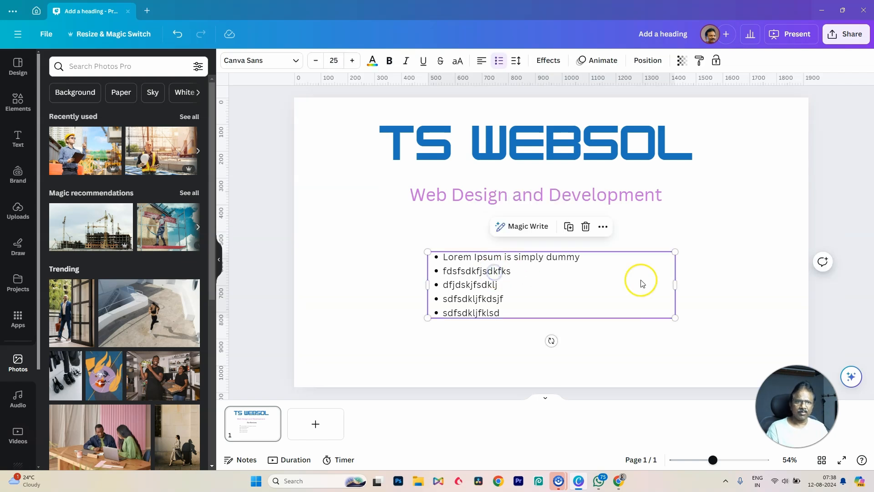
key("ctrl+z")
left_click(708, 279)
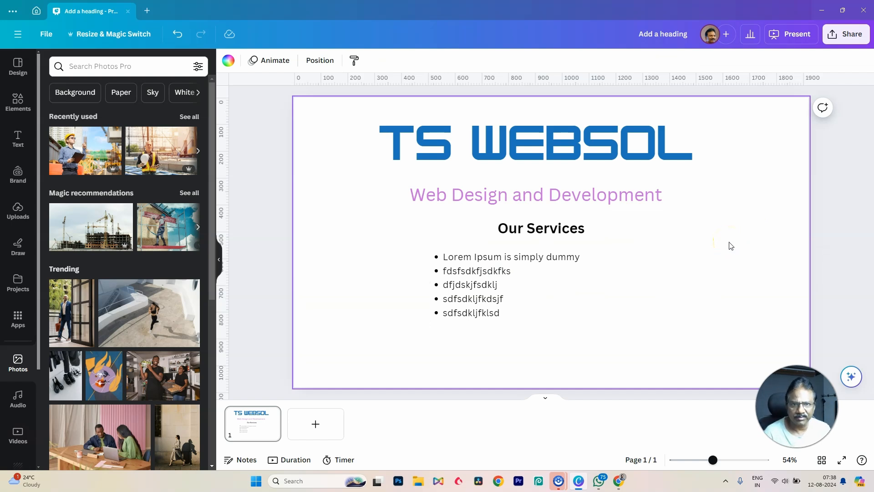
left_click(467, 139)
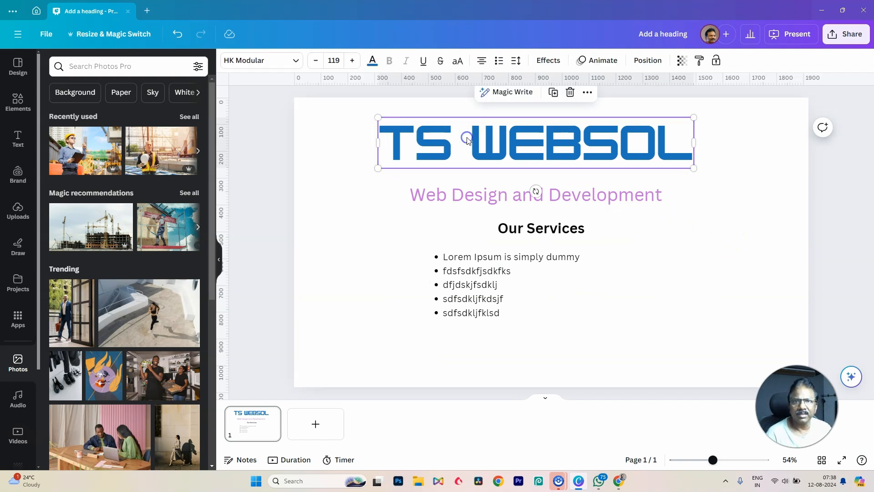
left_click(702, 228)
left_click(706, 231)
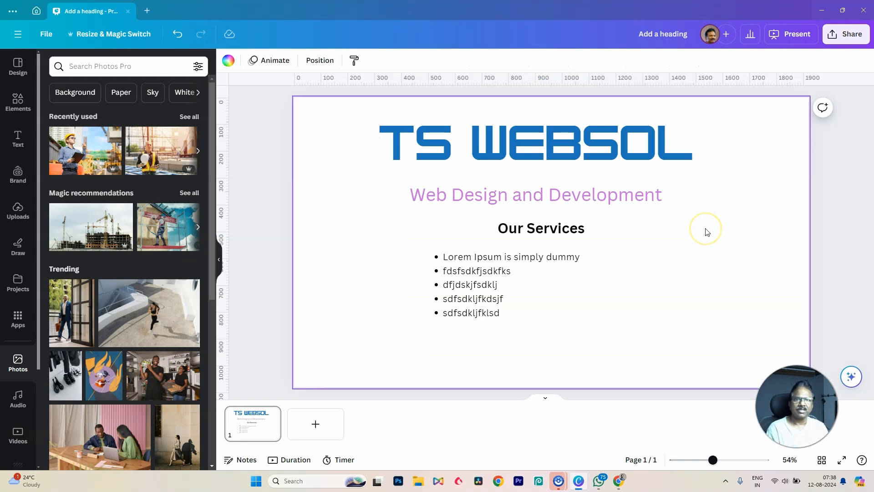